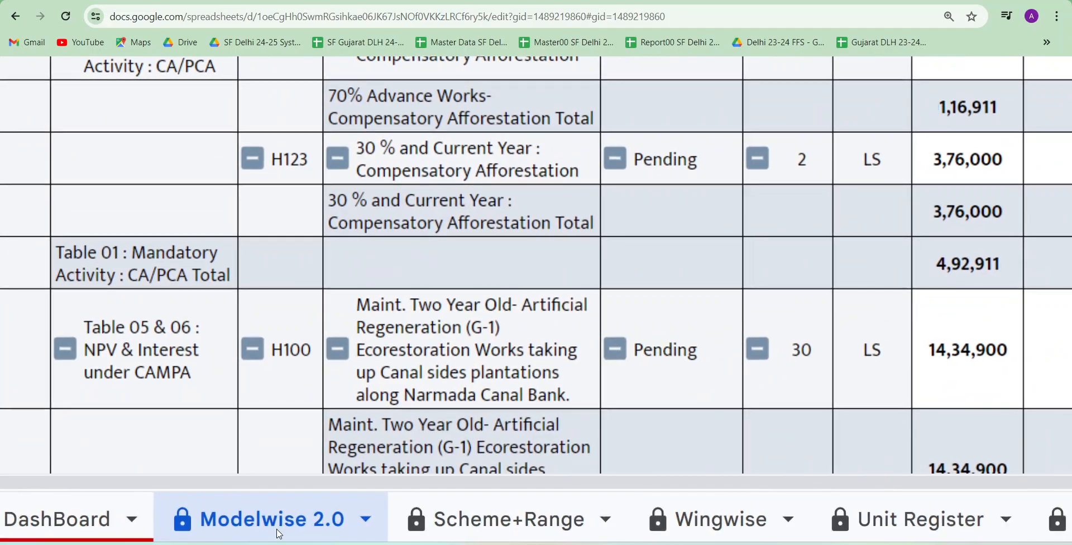
Open the Wingwise report sheet to view its scheme and object class figures
{"action": "scroll", "coordinate": [279, 535], "scroll_direction": "right", "scroll_amount": 3}
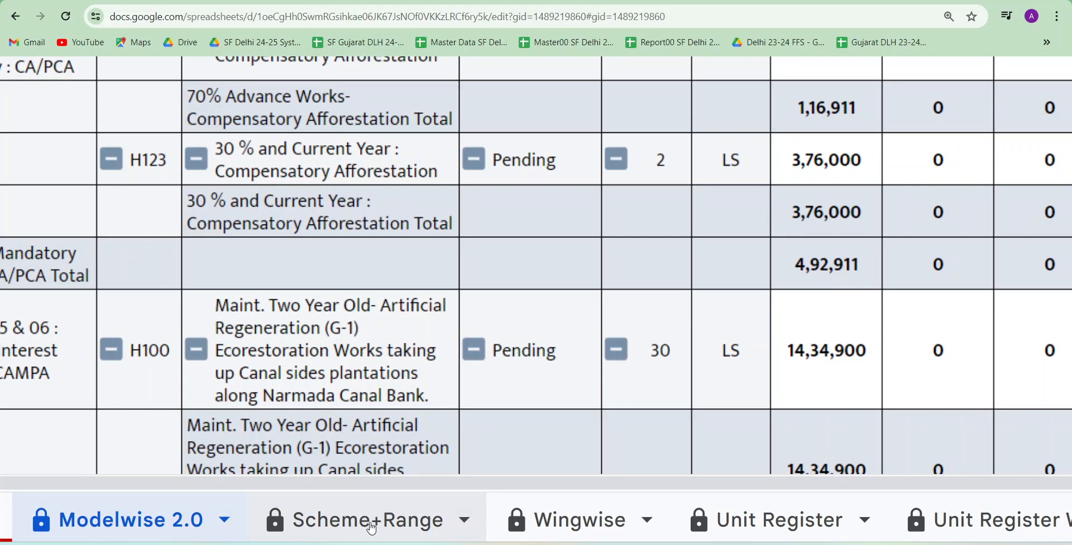
{"action": "scroll", "coordinate": [371, 528], "scroll_direction": "right", "scroll_amount": 3}
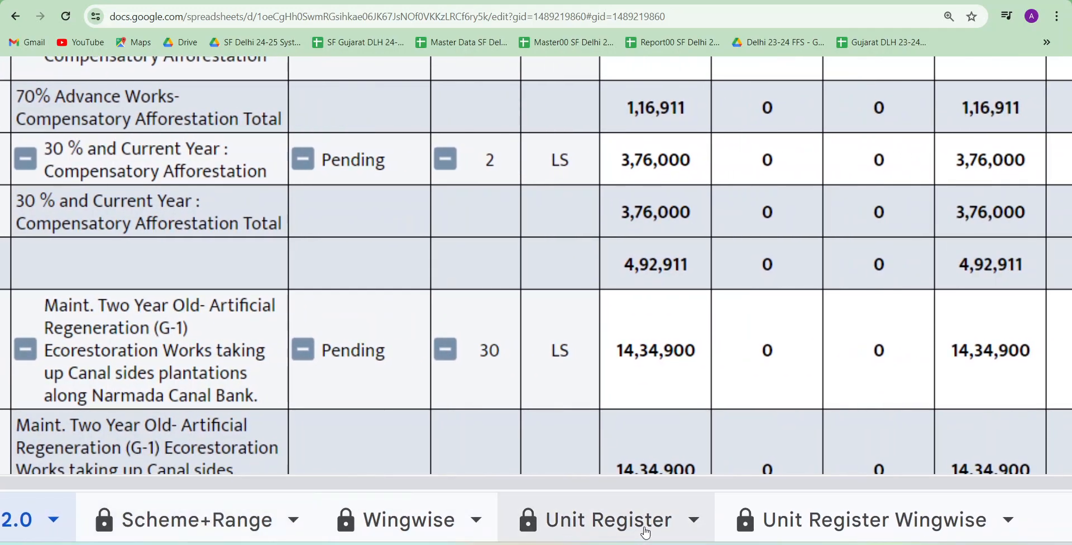
{"action": "left_click", "coordinate": [412, 532]}
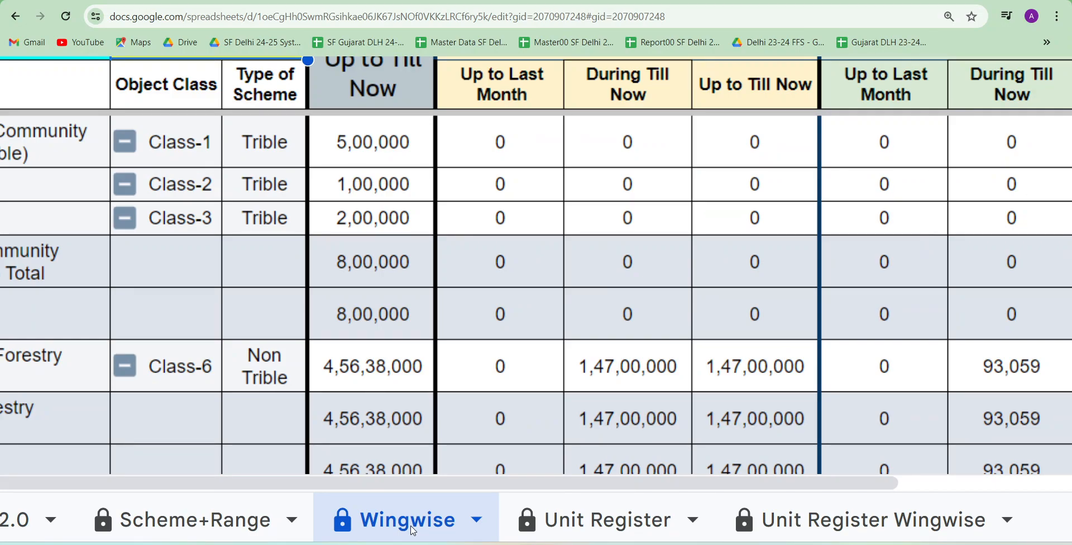
Return to the Modelwise 2.0 sheet and look over its report rows
{"action": "scroll", "coordinate": [413, 531], "scroll_direction": "left", "scroll_amount": 4}
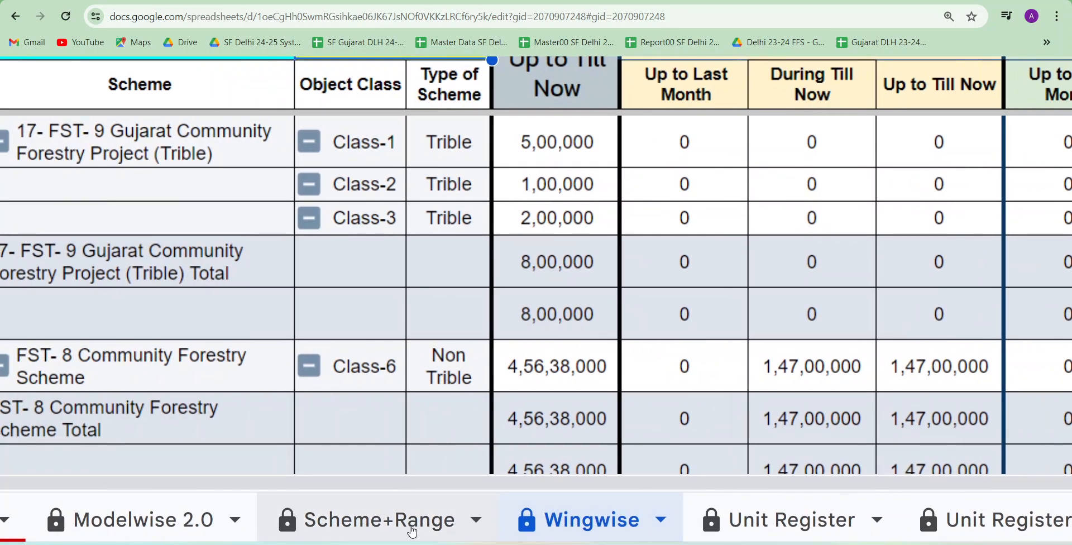
{"action": "scroll", "coordinate": [412, 531], "scroll_direction": "left", "scroll_amount": 2}
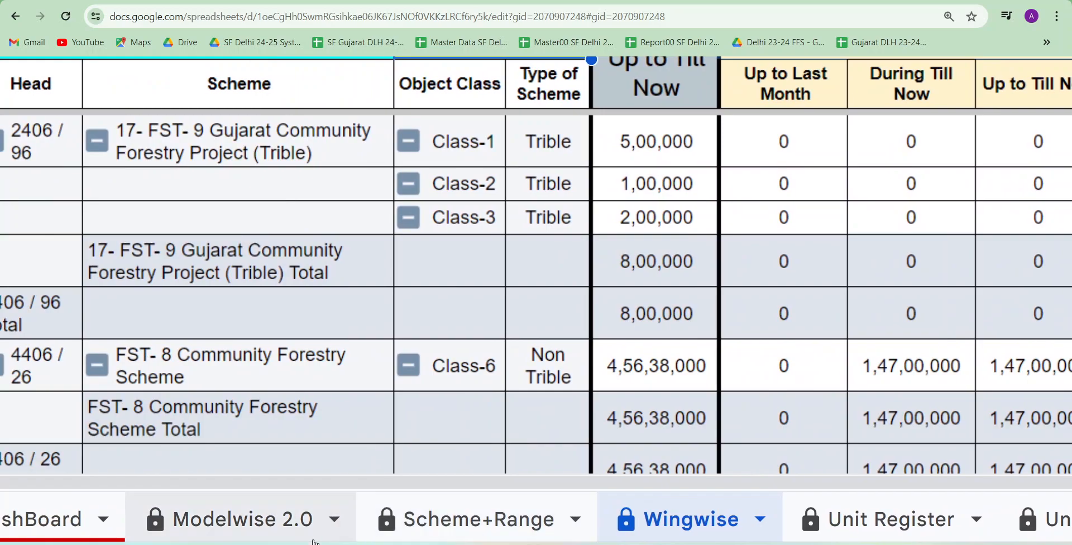
{"action": "scroll", "coordinate": [279, 535], "scroll_direction": "left", "scroll_amount": 3}
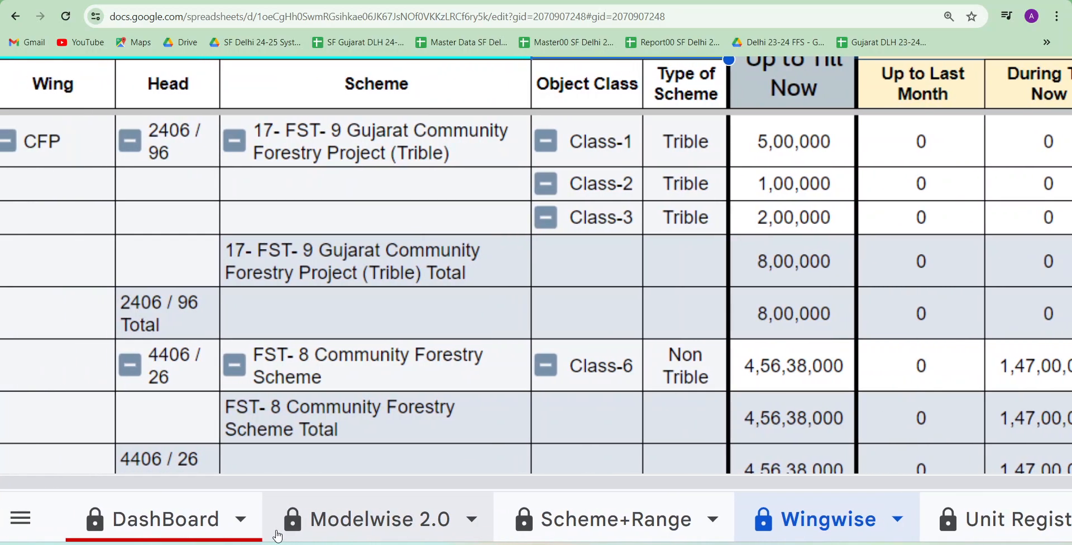
{"action": "scroll", "coordinate": [411, 506], "scroll_direction": "down", "scroll_amount": 5}
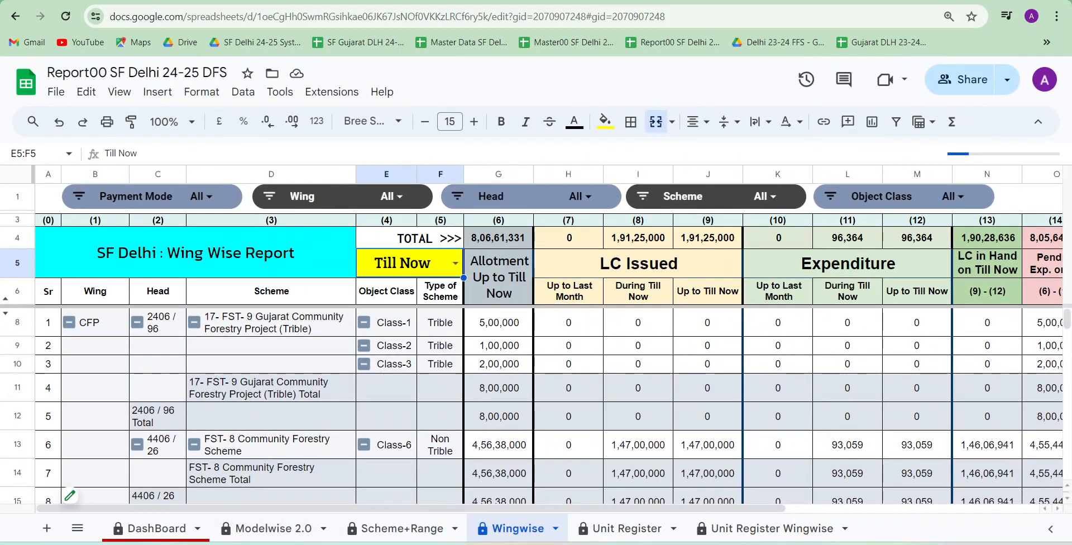
{"action": "left_click", "coordinate": [265, 535]}
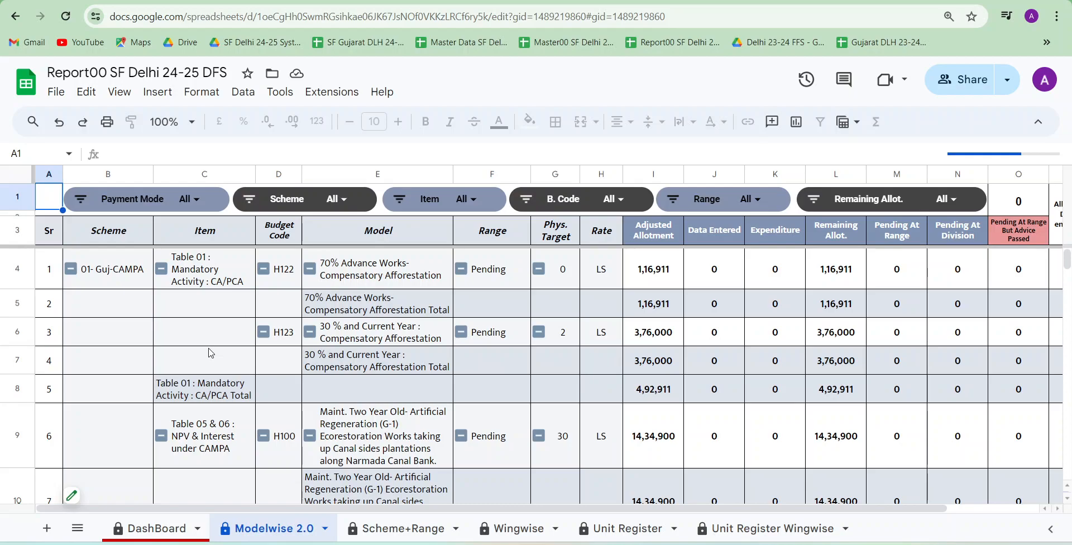
{"action": "scroll", "coordinate": [211, 353], "scroll_direction": "down", "scroll_amount": 3}
{"action": "scroll", "coordinate": [210, 353], "scroll_direction": "up", "scroll_amount": 3}
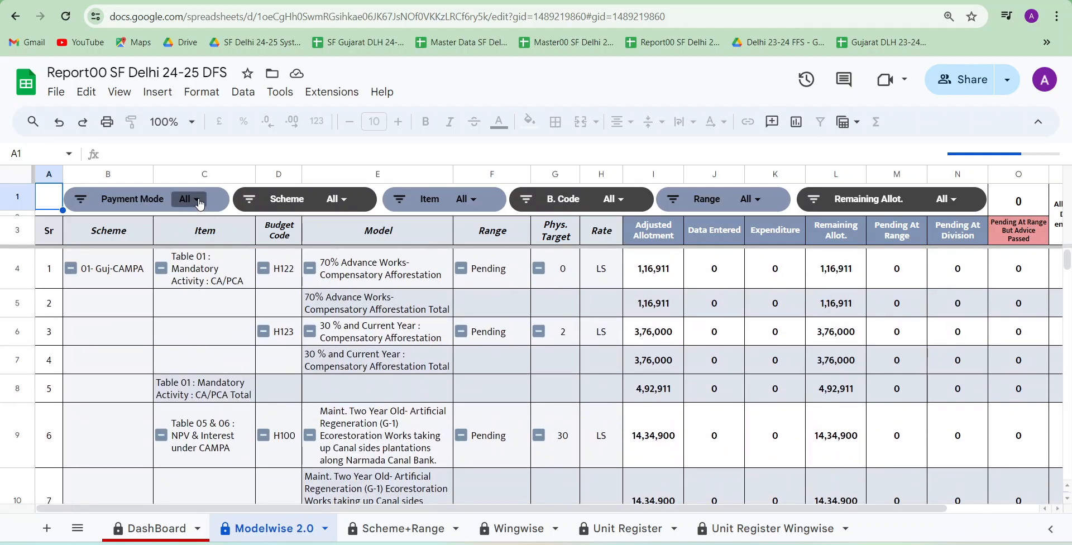
Filter the Scheme slicer to 12- FST- 1 Forest Protection, 15-Forest Research (NT) and 17- FST- 9 Gujarat Community Forestry Project (Trible)
{"action": "left_click", "coordinate": [341, 201]}
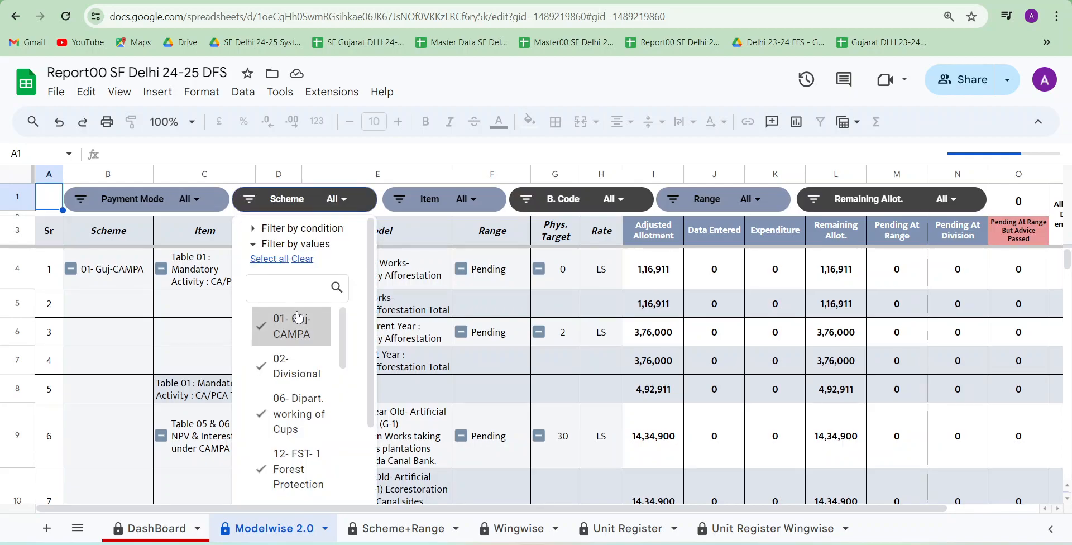
{"action": "scroll", "coordinate": [305, 361], "scroll_direction": "down", "scroll_amount": 1}
{"action": "scroll", "coordinate": [304, 361], "scroll_direction": "up", "scroll_amount": 1}
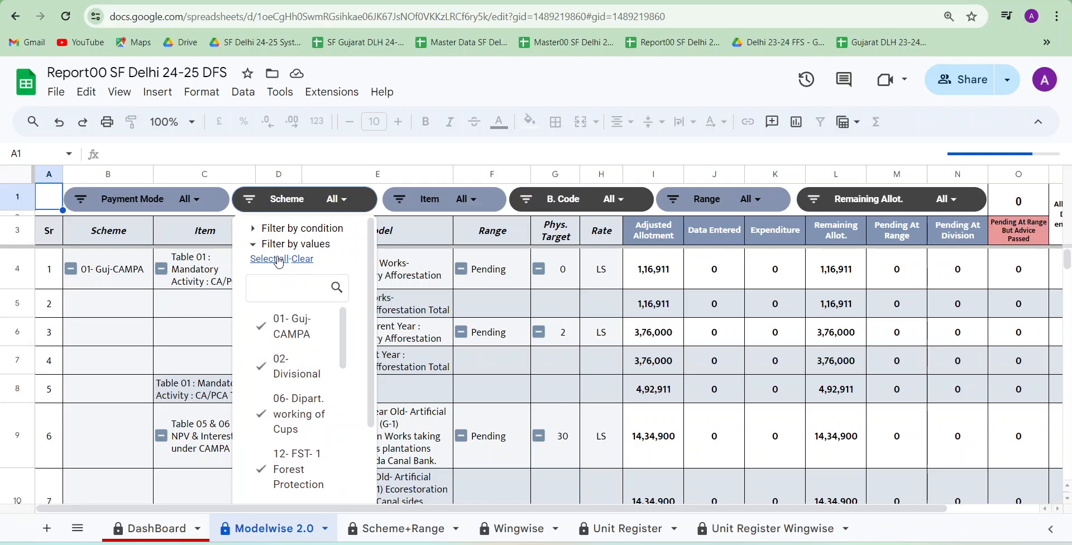
{"action": "left_click", "coordinate": [305, 259]}
{"action": "scroll", "coordinate": [299, 362], "scroll_direction": "down", "scroll_amount": 1}
{"action": "scroll", "coordinate": [296, 416], "scroll_direction": "down", "scroll_amount": 2}
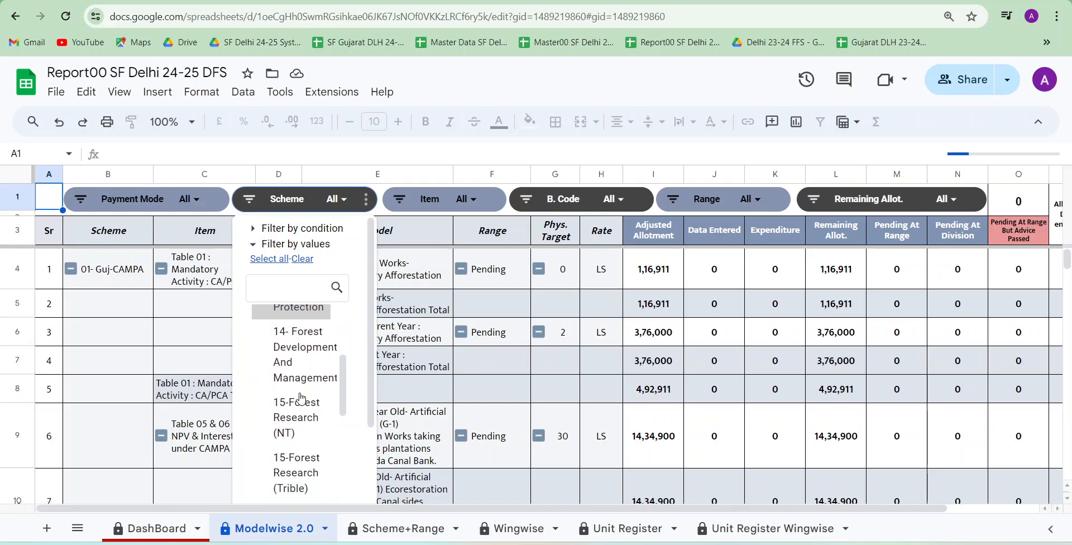
{"action": "scroll", "coordinate": [294, 417], "scroll_direction": "down", "scroll_amount": 2}
{"action": "scroll", "coordinate": [295, 418], "scroll_direction": "down", "scroll_amount": 2}
{"action": "scroll", "coordinate": [294, 417], "scroll_direction": "down", "scroll_amount": 2}
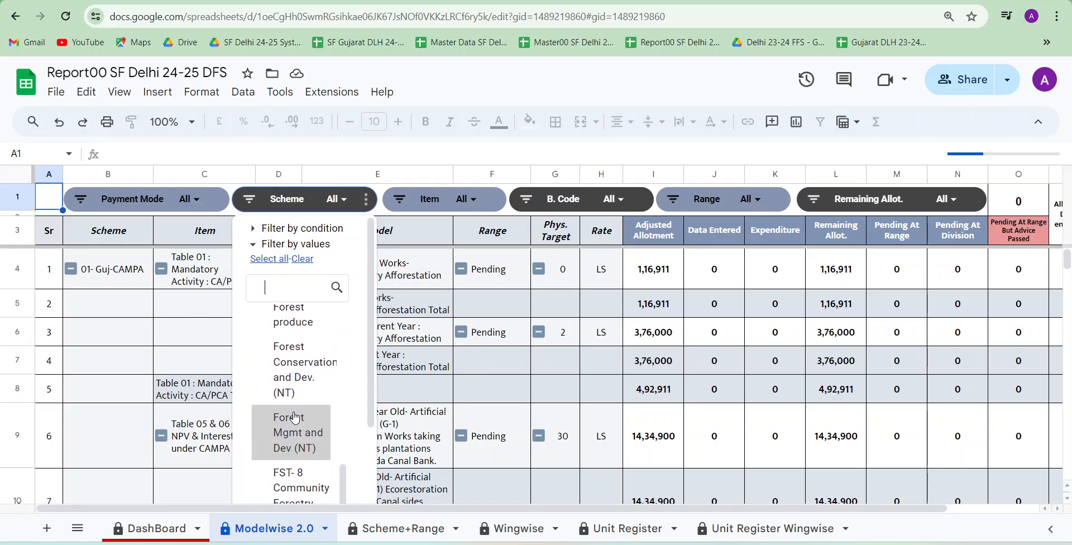
{"action": "scroll", "coordinate": [294, 416], "scroll_direction": "down", "scroll_amount": 2}
{"action": "scroll", "coordinate": [299, 447], "scroll_direction": "down", "scroll_amount": 2}
{"action": "left_click", "coordinate": [346, 481]}
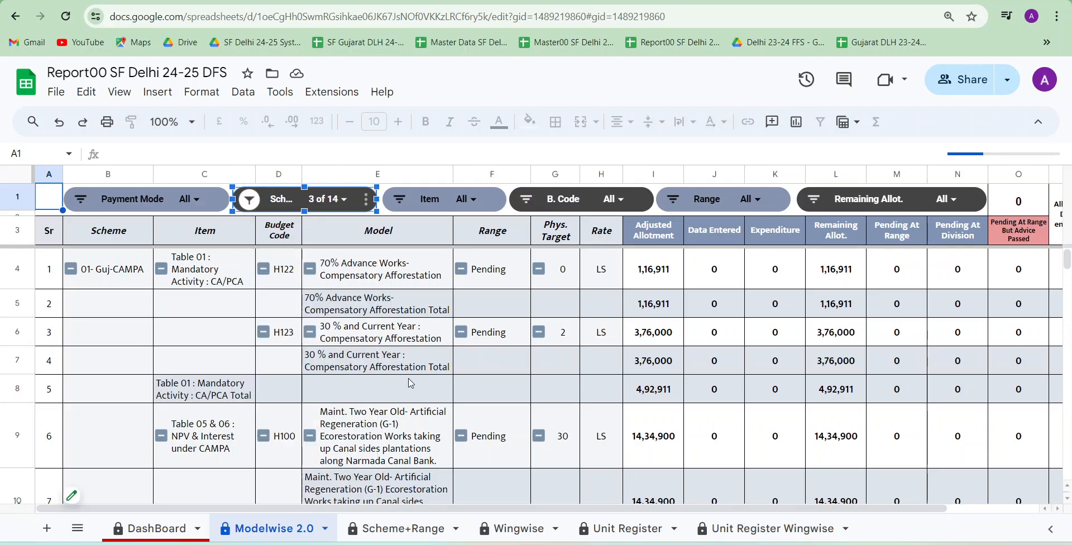
Review the scheme-filtered rows and restrict the Range slicer to Gujarat and Rajasthan only
{"action": "scroll", "coordinate": [411, 383], "scroll_direction": "down", "scroll_amount": 1}
{"action": "scroll", "coordinate": [411, 383], "scroll_direction": "up", "scroll_amount": 1}
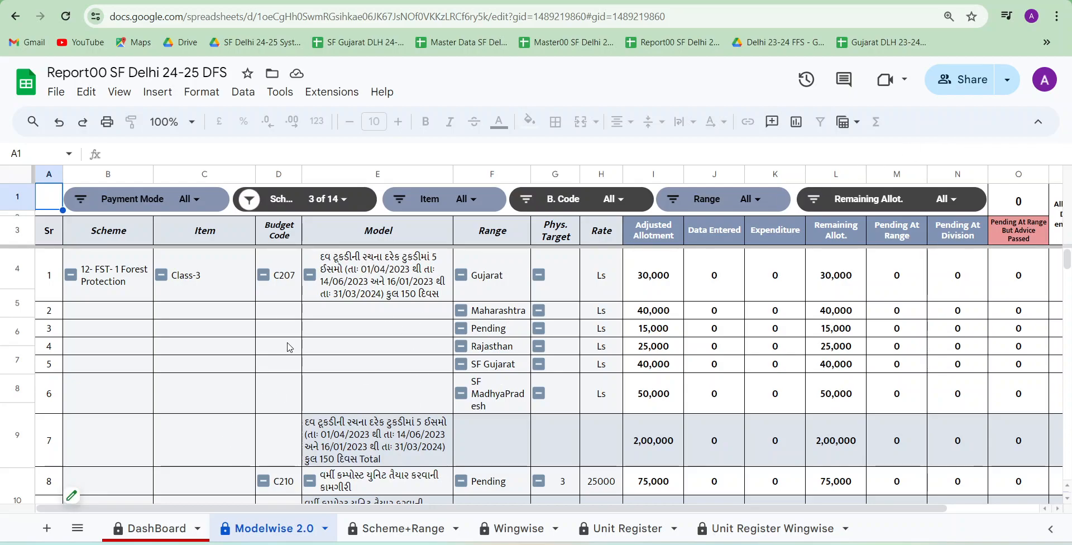
{"action": "scroll", "coordinate": [289, 347], "scroll_direction": "down", "scroll_amount": 5}
{"action": "scroll", "coordinate": [289, 348], "scroll_direction": "down", "scroll_amount": 4}
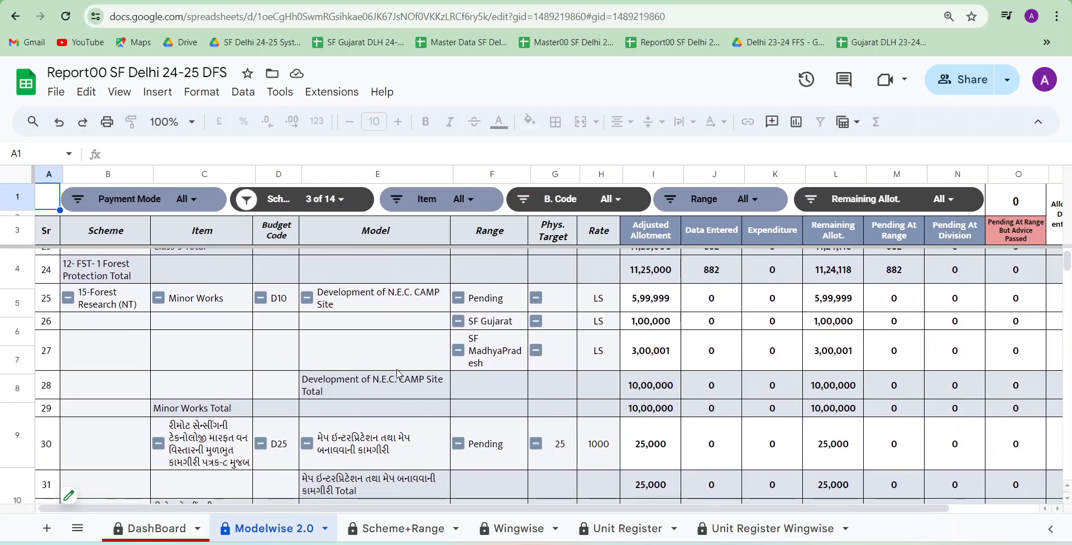
{"action": "scroll", "coordinate": [397, 373], "scroll_direction": "down", "scroll_amount": 1}
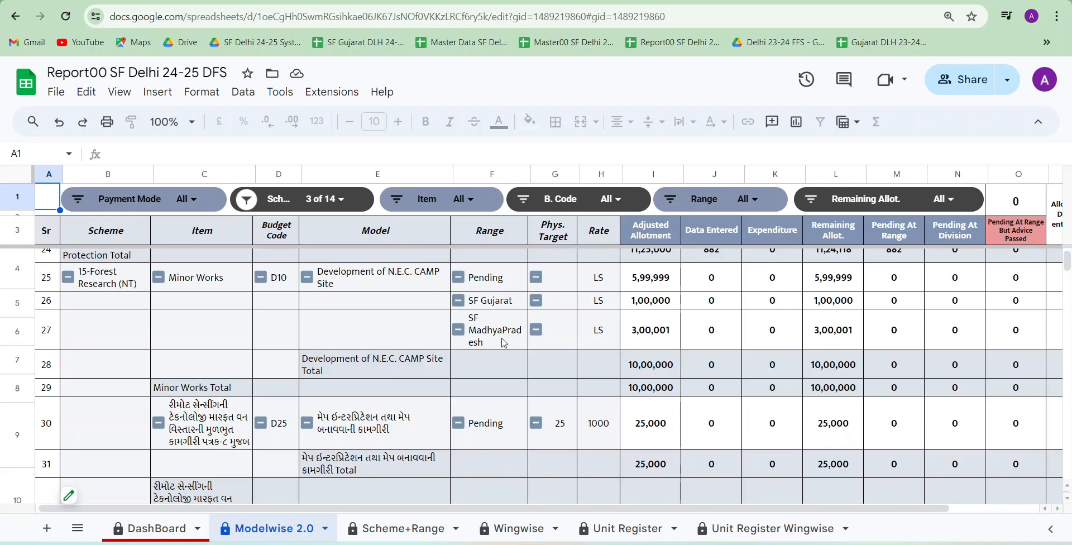
{"action": "left_click", "coordinate": [747, 199]}
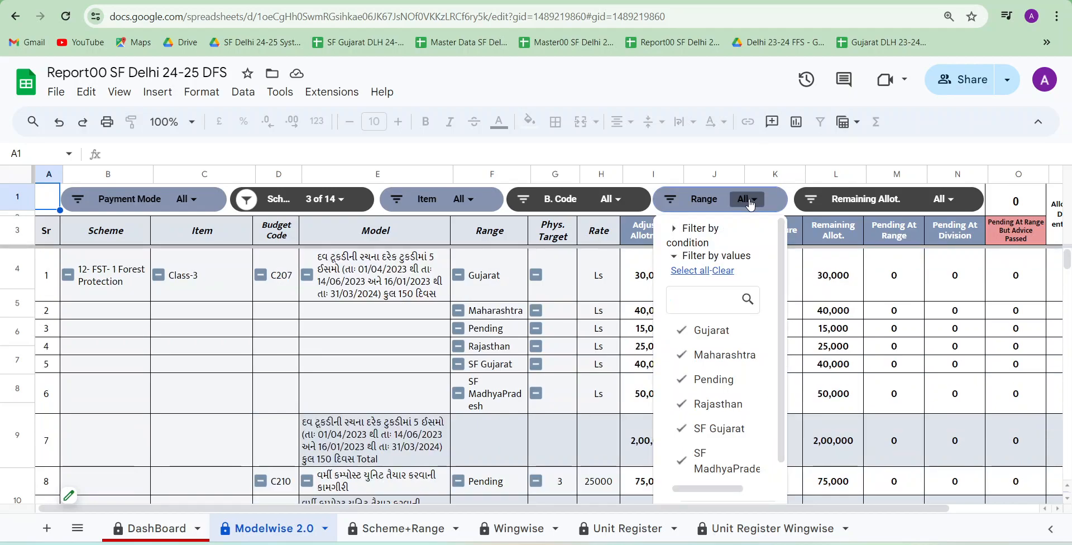
{"action": "left_click", "coordinate": [723, 270]}
{"action": "left_click", "coordinate": [718, 330]}
{"action": "scroll", "coordinate": [709, 344], "scroll_direction": "down", "scroll_amount": 1}
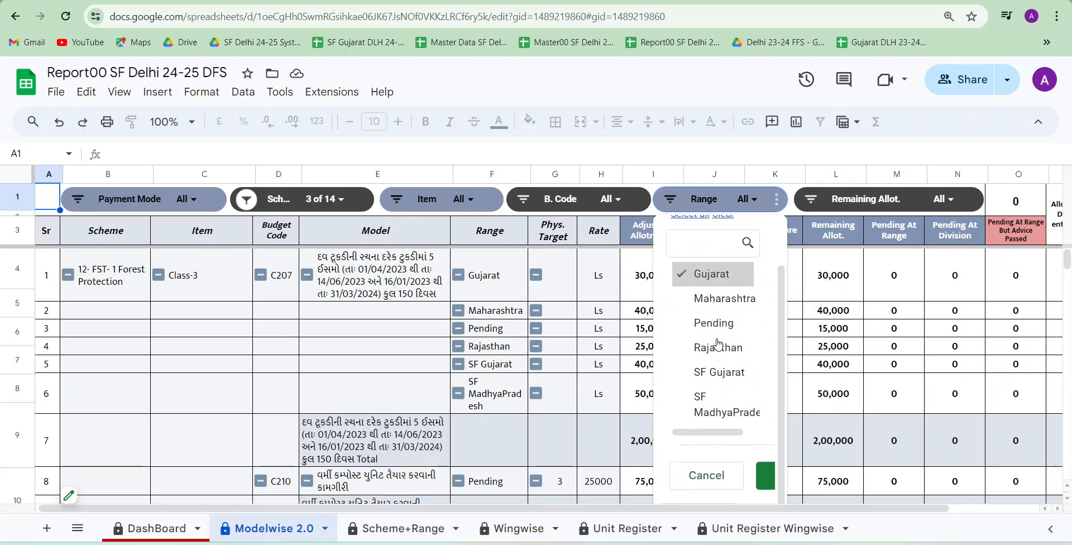
{"action": "left_click", "coordinate": [716, 347]}
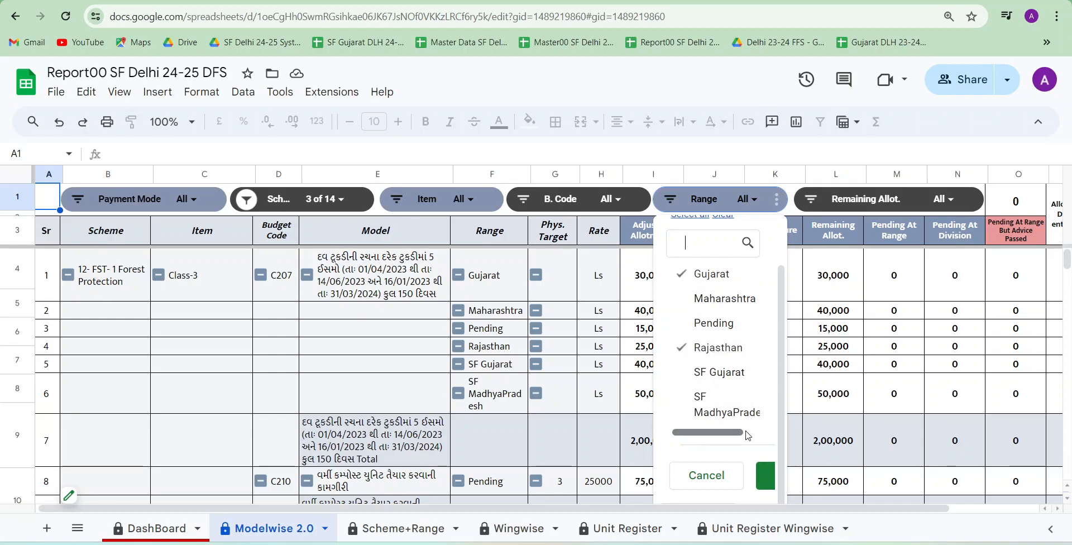
{"action": "left_click", "coordinate": [765, 478]}
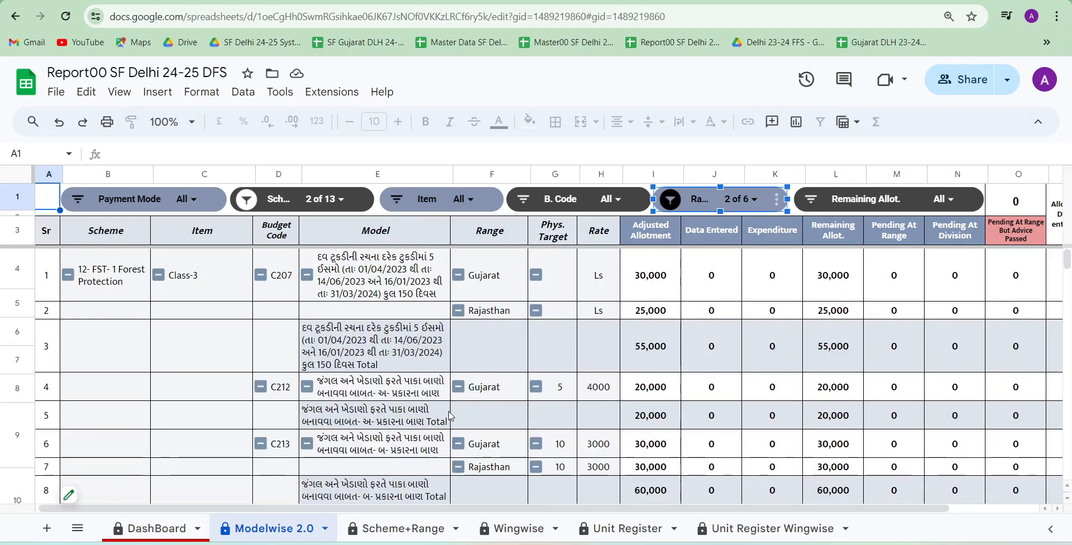
{"action": "scroll", "coordinate": [497, 413], "scroll_direction": "down", "scroll_amount": 10}
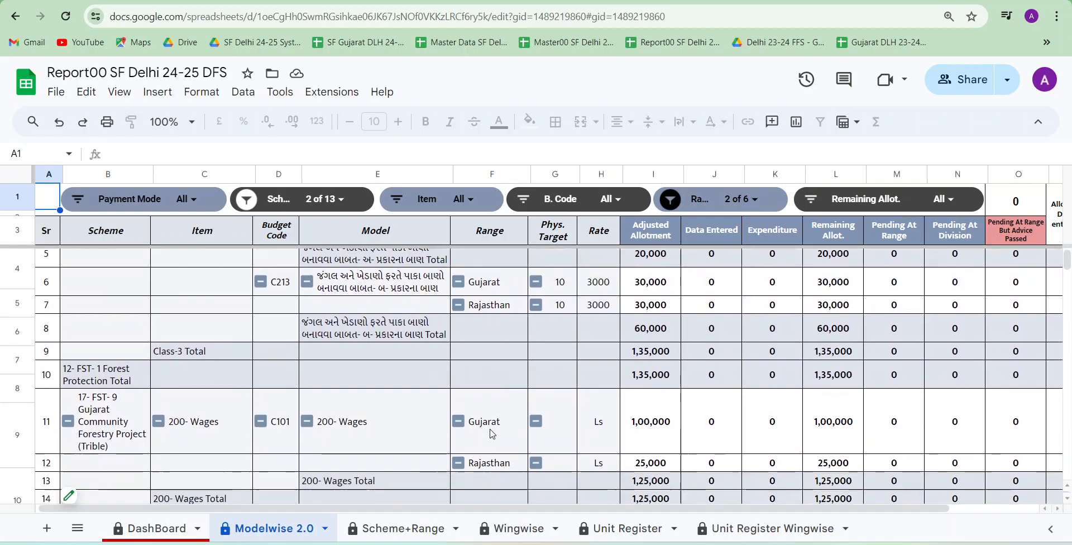
{"action": "scroll", "coordinate": [492, 434], "scroll_direction": "up", "scroll_amount": 8}
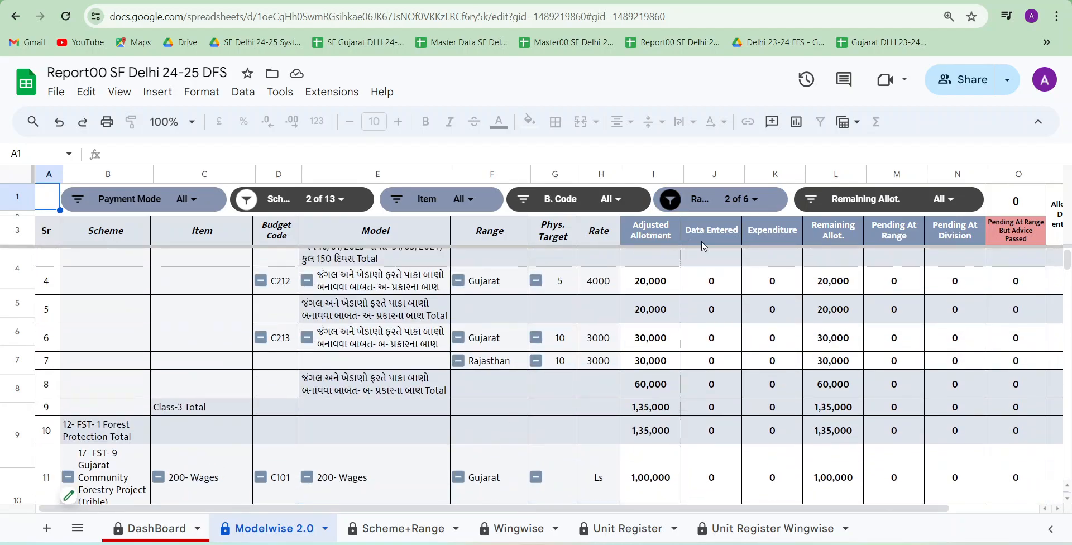
{"action": "left_click", "coordinate": [757, 211]}
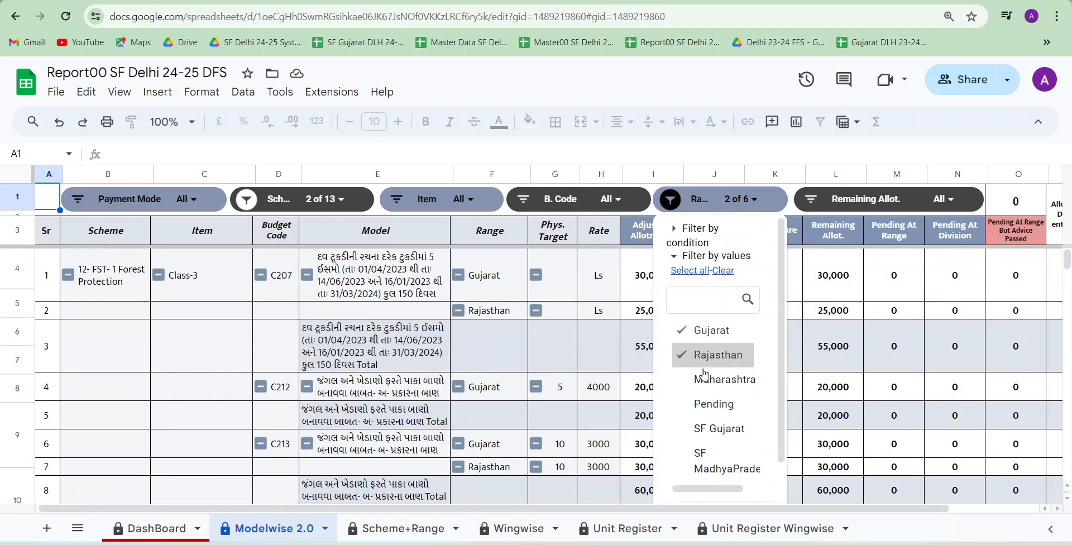
{"action": "left_click", "coordinate": [708, 408]}
{"action": "left_click", "coordinate": [715, 355]}
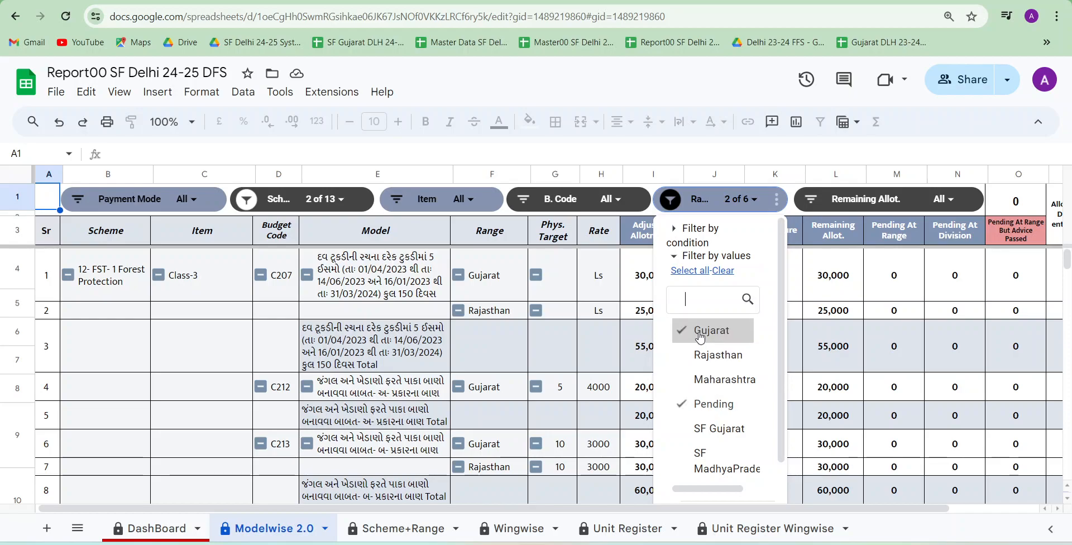
{"action": "left_click", "coordinate": [725, 379]}
{"action": "scroll", "coordinate": [743, 396], "scroll_direction": "down", "scroll_amount": 1}
{"action": "left_click", "coordinate": [720, 360]}
{"action": "left_click", "coordinate": [707, 321]}
{"action": "scroll", "coordinate": [747, 396], "scroll_direction": "down", "scroll_amount": 1}
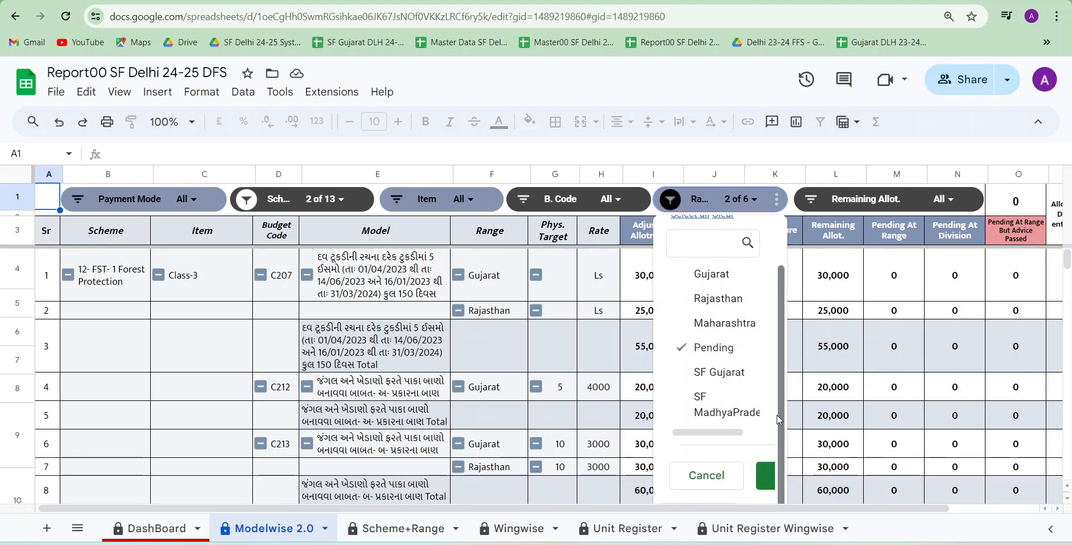
{"action": "scroll", "coordinate": [783, 433], "scroll_direction": "down", "scroll_amount": 1}
{"action": "scroll", "coordinate": [783, 433], "scroll_direction": "up", "scroll_amount": 1}
{"action": "scroll", "coordinate": [783, 433], "scroll_direction": "down", "scroll_amount": 2}
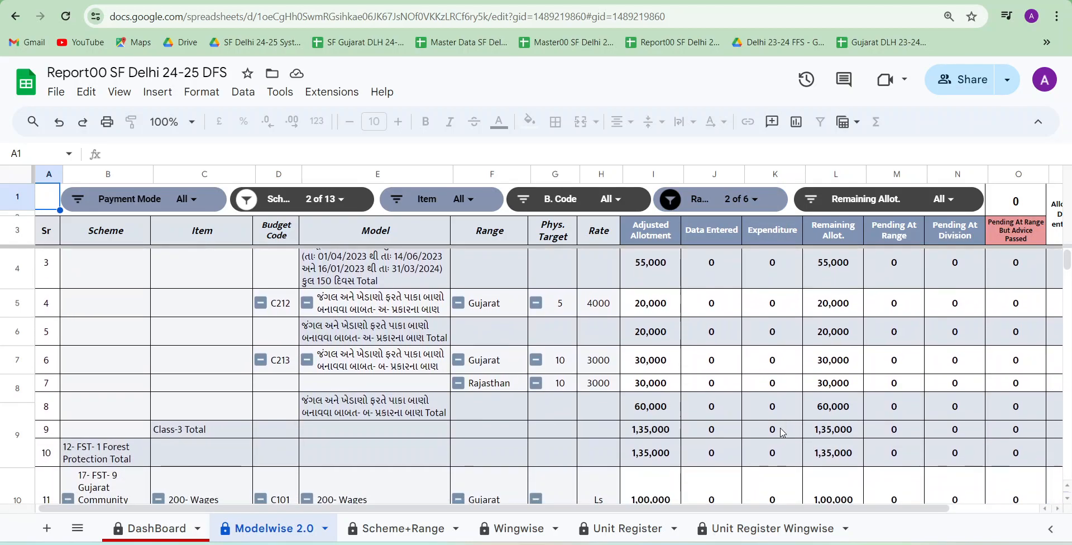
{"action": "scroll", "coordinate": [783, 433], "scroll_direction": "up", "scroll_amount": 1}
Change the Range slicer so that only Pending is selected, unselecting Rajasthan and Gujarat, and apply it
{"action": "left_click", "coordinate": [740, 200]}
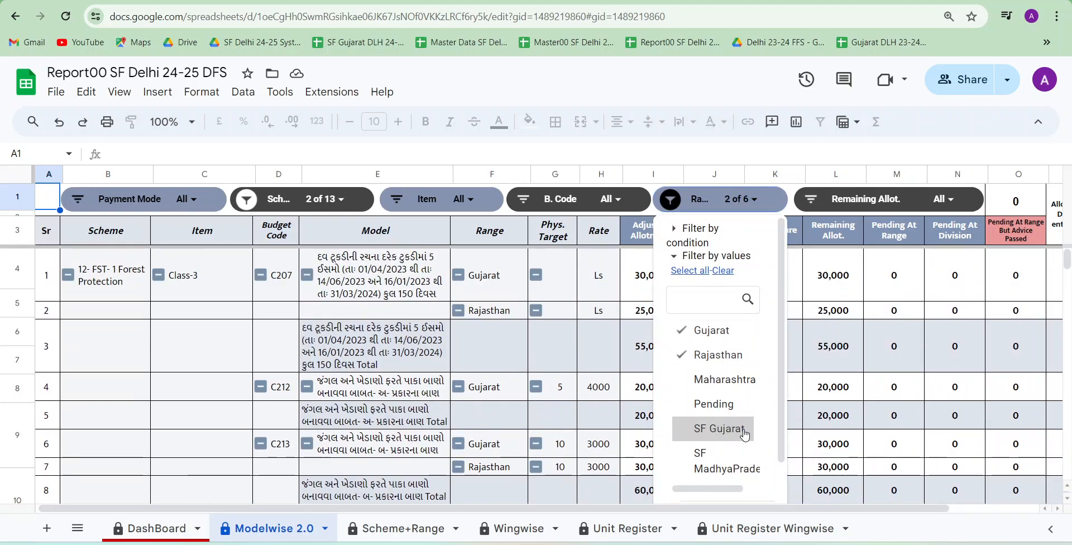
{"action": "left_click", "coordinate": [711, 368]}
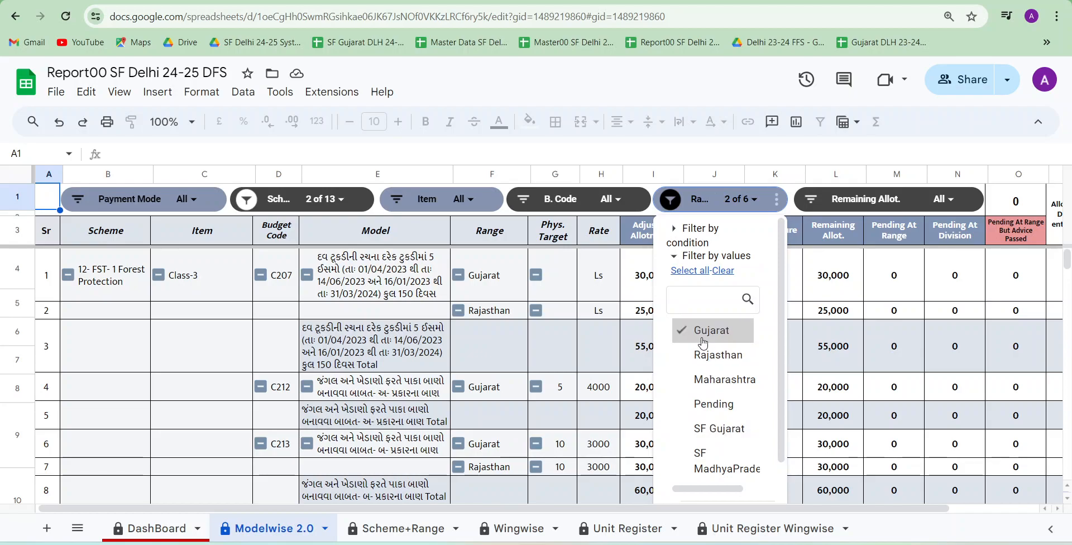
{"action": "left_click", "coordinate": [701, 335]}
{"action": "left_click", "coordinate": [718, 409]}
{"action": "scroll", "coordinate": [726, 402], "scroll_direction": "down", "scroll_amount": 1}
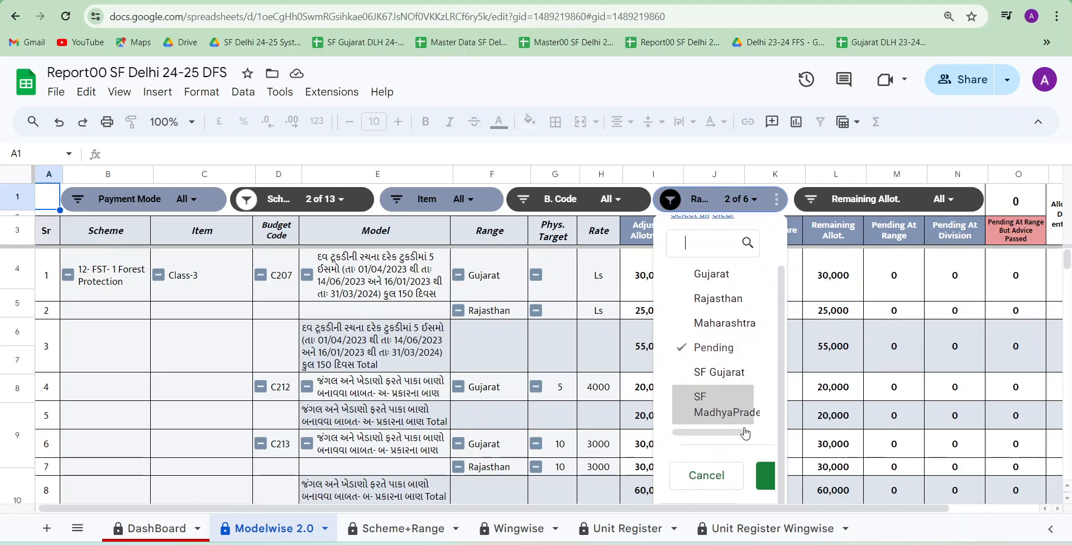
{"action": "left_click", "coordinate": [765, 474]}
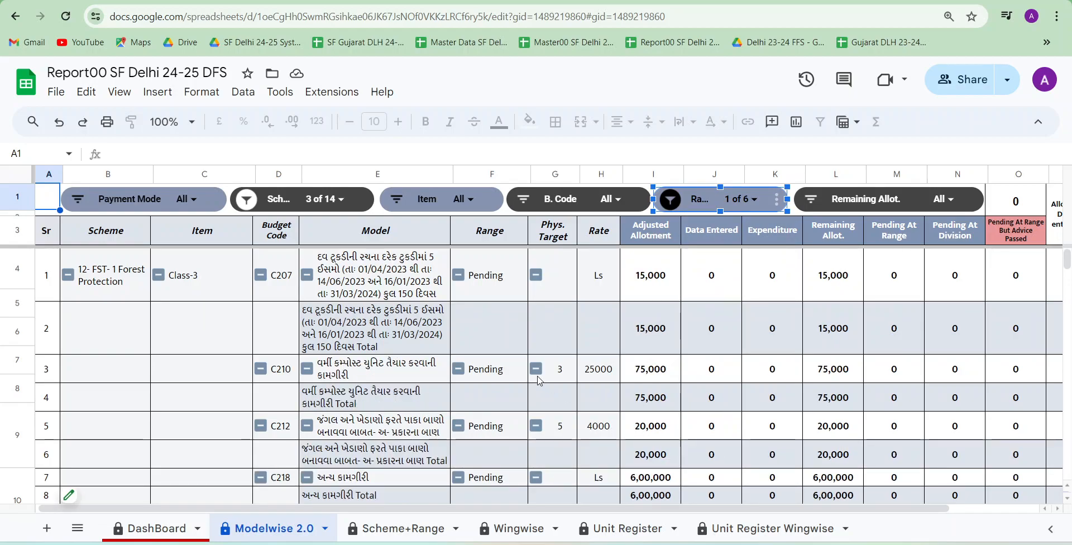
Examine the pending rows down to the Grand Total and select its Adjusted Allotment cell
{"action": "scroll", "coordinate": [539, 381], "scroll_direction": "down", "scroll_amount": 3}
{"action": "scroll", "coordinate": [539, 381], "scroll_direction": "down", "scroll_amount": 15}
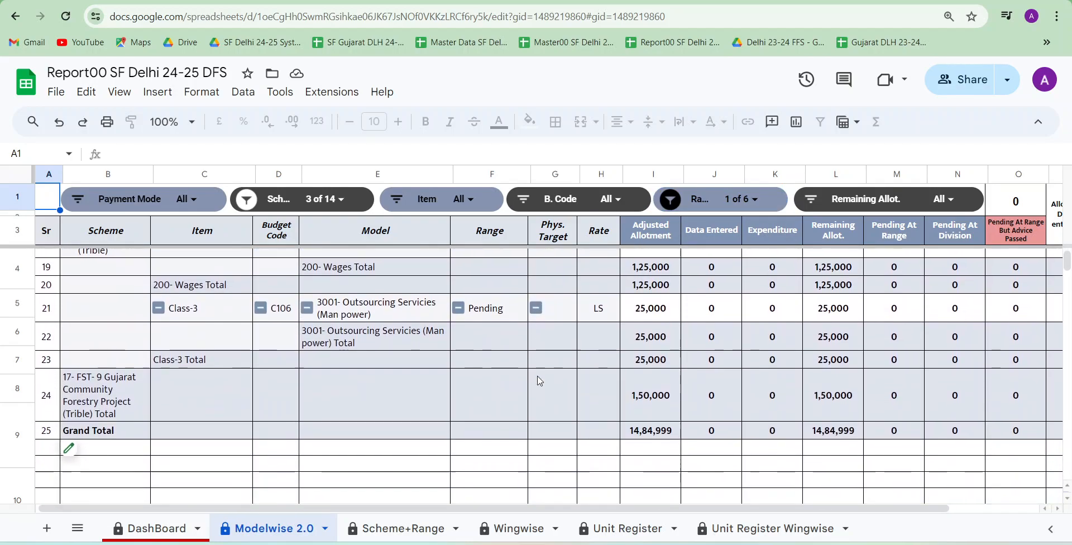
{"action": "scroll", "coordinate": [539, 381], "scroll_direction": "up", "scroll_amount": 20}
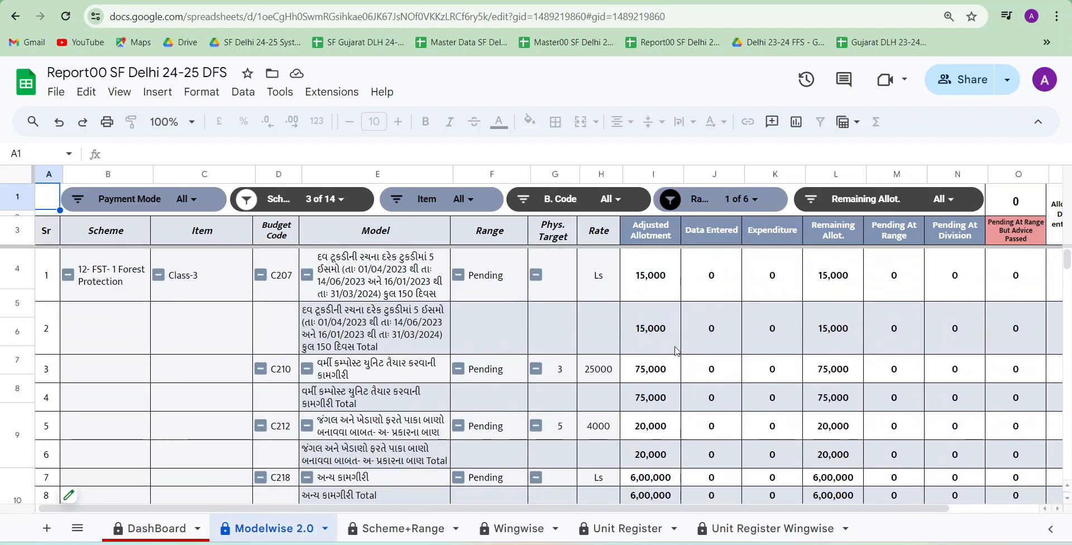
{"action": "scroll", "coordinate": [663, 350], "scroll_direction": "down", "scroll_amount": 4}
{"action": "scroll", "coordinate": [663, 349], "scroll_direction": "down", "scroll_amount": 6}
{"action": "left_click", "coordinate": [647, 335]}
{"action": "key", "text": "ctrl+Down"}
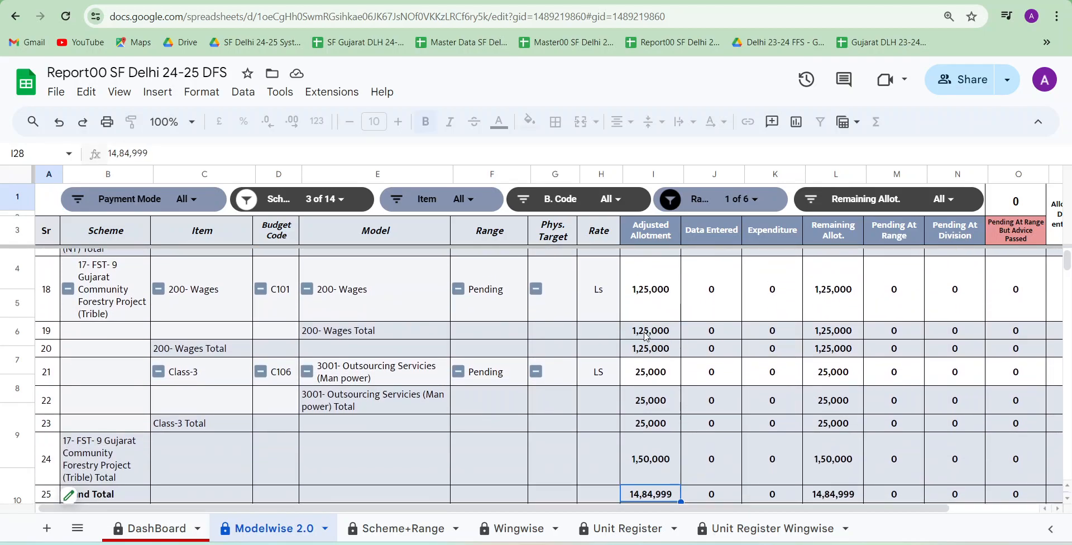
{"action": "scroll", "coordinate": [647, 335], "scroll_direction": "down", "scroll_amount": 1}
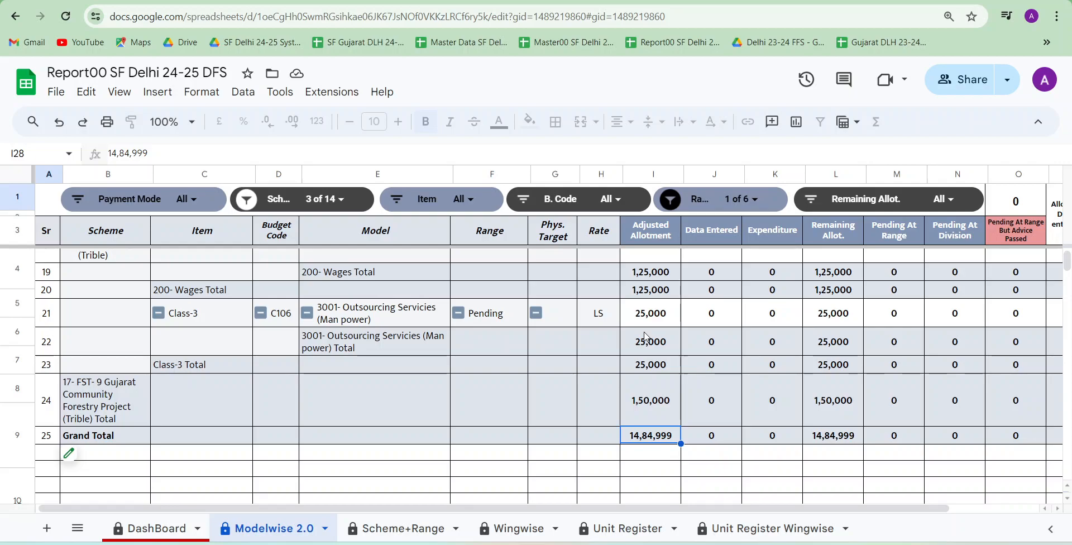
Review the first pending row of 12- FST- 1 Forest Protection, checking its scheme, item, model and range cells
{"action": "scroll", "coordinate": [646, 335], "scroll_direction": "up", "scroll_amount": 10}
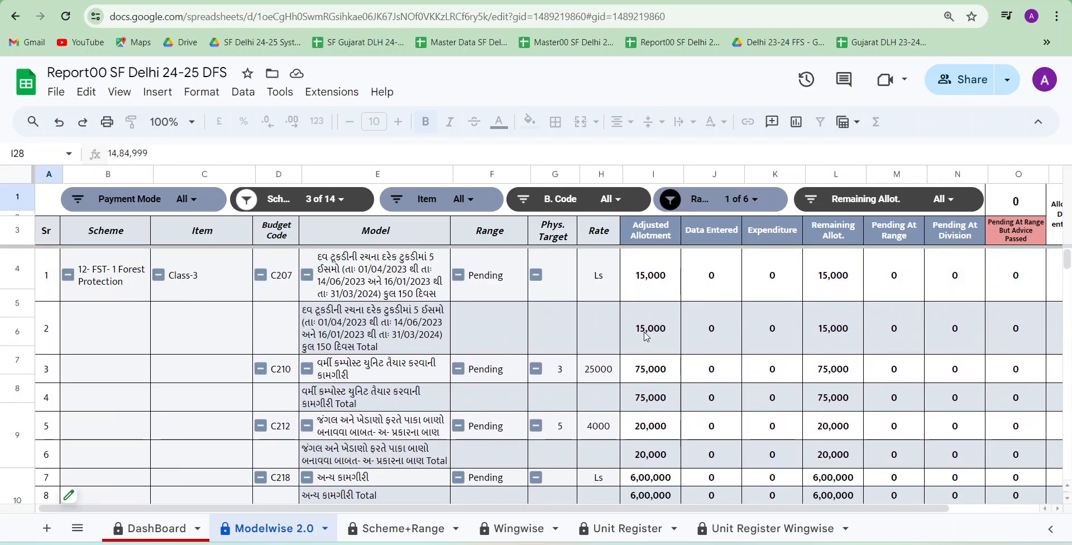
{"action": "scroll", "coordinate": [646, 335], "scroll_direction": "right", "scroll_amount": 1}
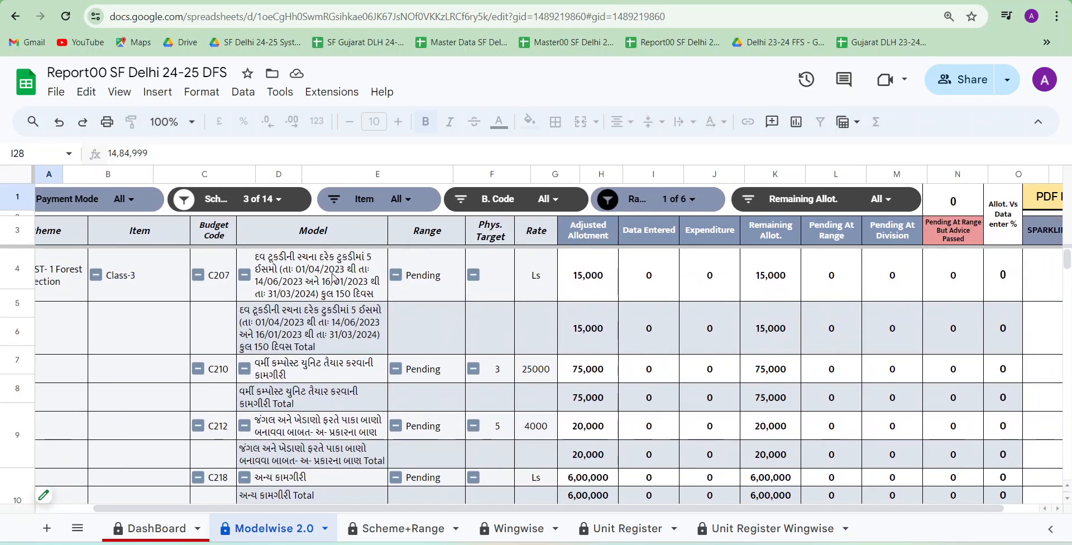
{"action": "scroll", "coordinate": [310, 273], "scroll_direction": "left", "scroll_amount": 1}
{"action": "left_click", "coordinate": [126, 270]}
{"action": "left_click", "coordinate": [226, 281]}
{"action": "left_click", "coordinate": [397, 291]}
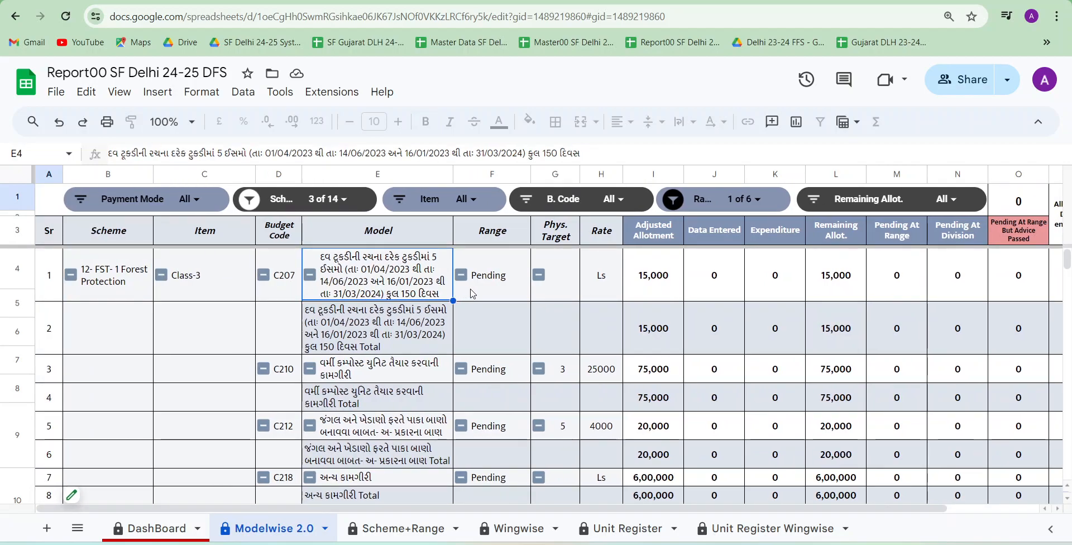
{"action": "left_click", "coordinate": [510, 291]}
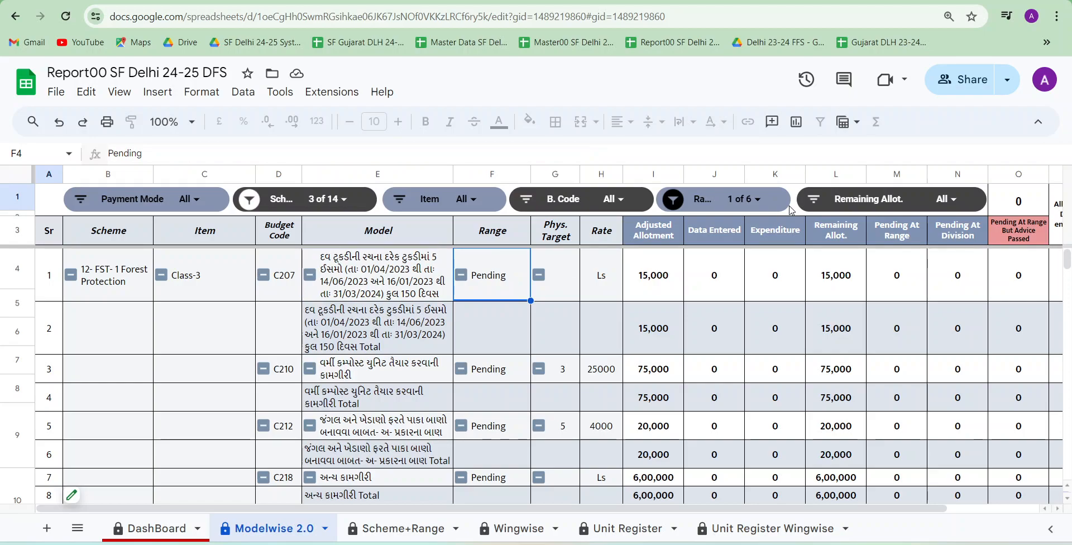
Reset the Range slicer so that all range values are included, and apply it
{"action": "left_click", "coordinate": [758, 200]}
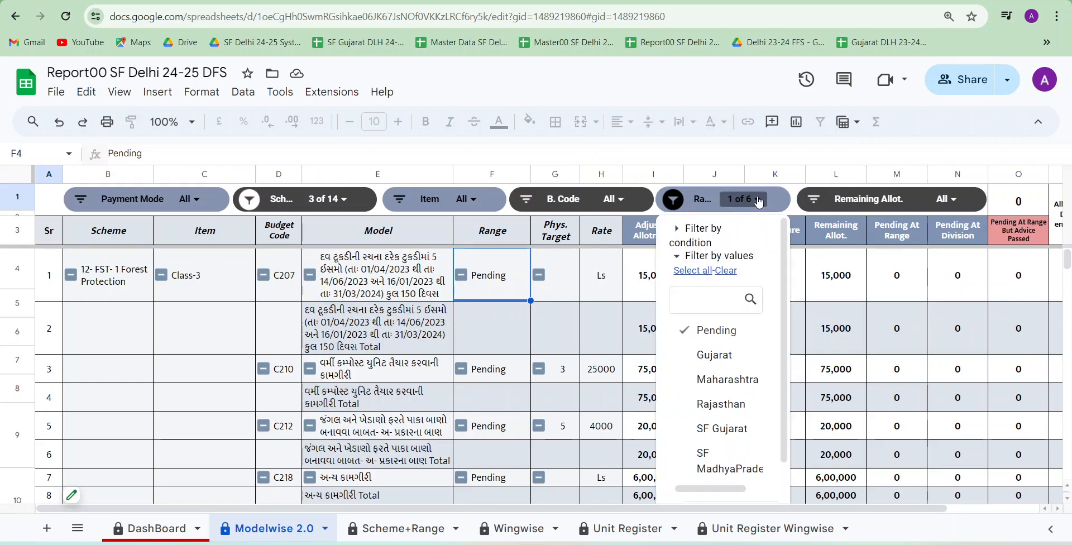
{"action": "left_click", "coordinate": [688, 270]}
{"action": "scroll", "coordinate": [720, 352], "scroll_direction": "down", "scroll_amount": 2}
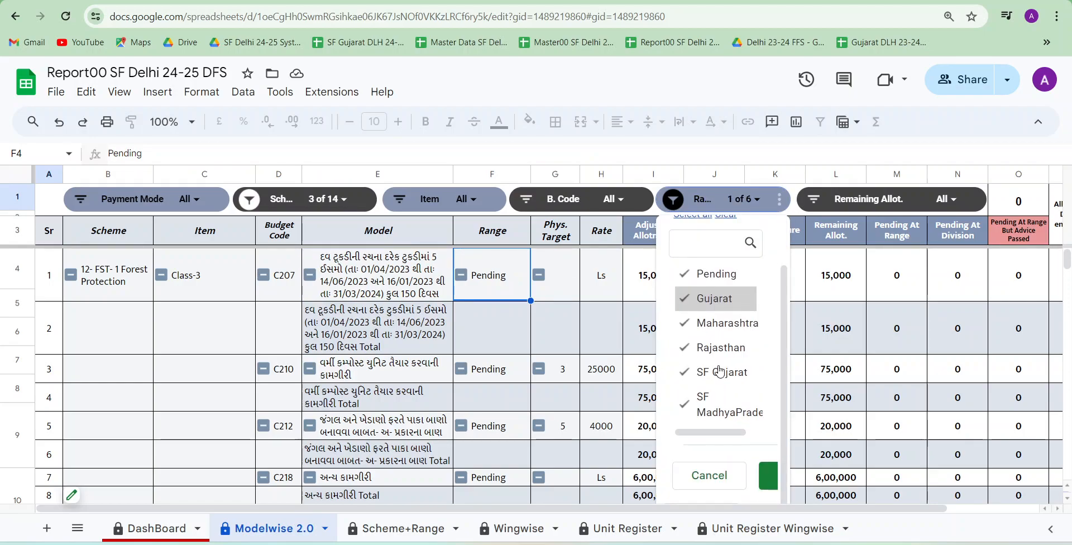
{"action": "left_click", "coordinate": [765, 489]}
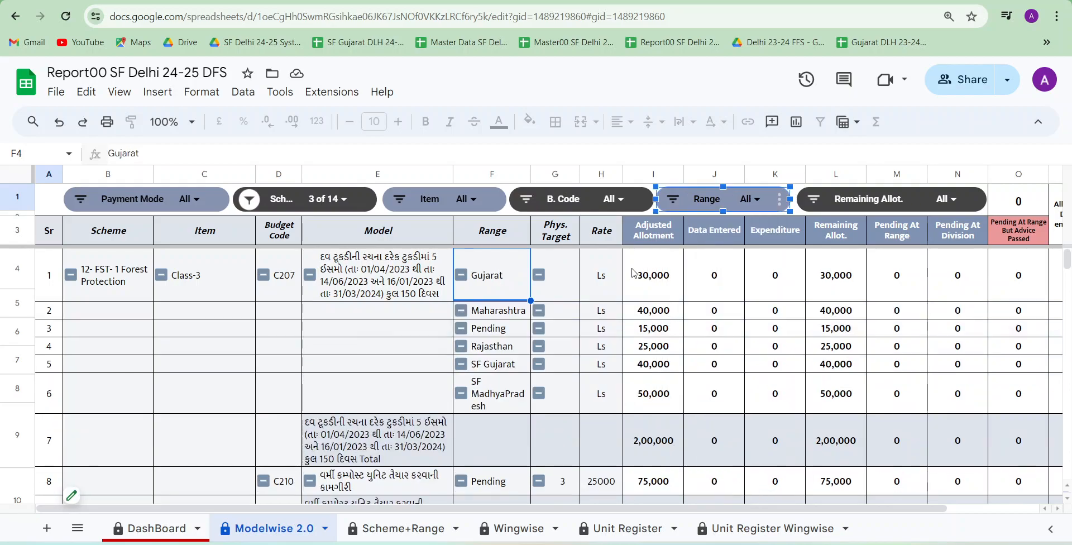
Check the Rate and Adjusted Allotment cells of the first Gujarat row and view the remaining columns
{"action": "scroll", "coordinate": [585, 283], "scroll_direction": "right", "scroll_amount": 1}
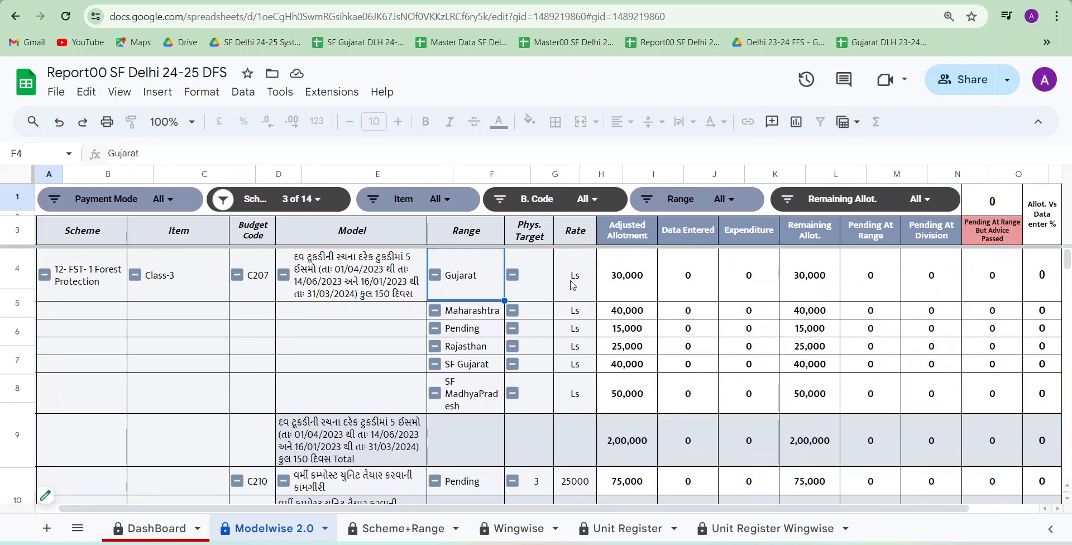
{"action": "scroll", "coordinate": [572, 285], "scroll_direction": "right", "scroll_amount": 1}
{"action": "left_click", "coordinate": [558, 285]}
{"action": "left_click", "coordinate": [619, 290]}
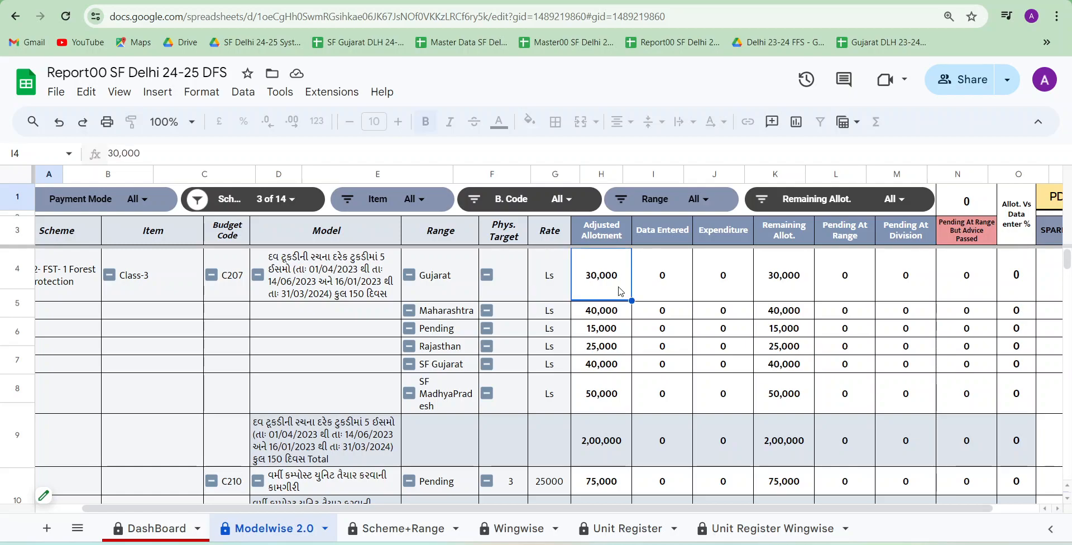
{"action": "scroll", "coordinate": [619, 290], "scroll_direction": "right", "scroll_amount": 2}
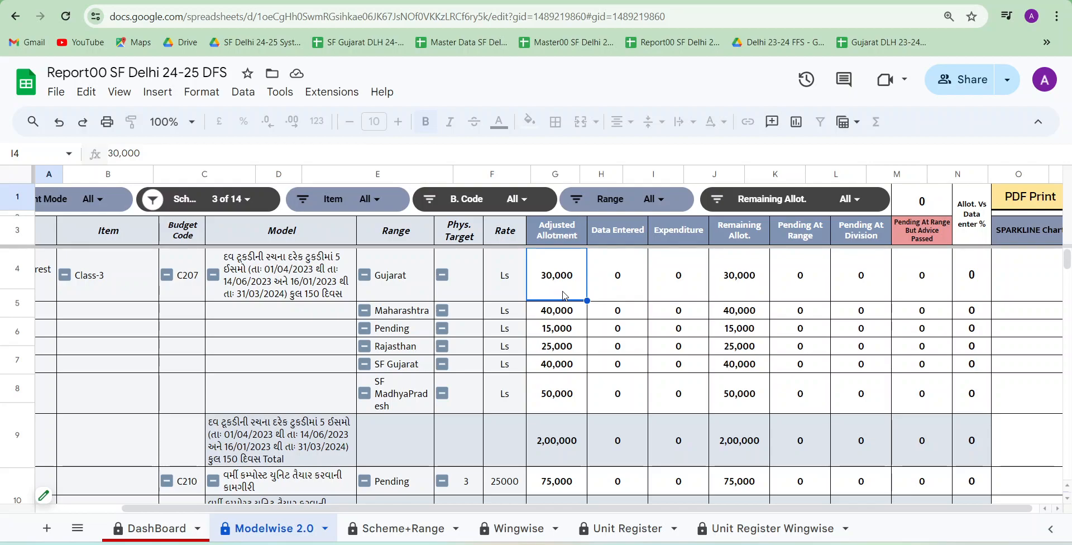
{"action": "scroll", "coordinate": [565, 296], "scroll_direction": "right", "scroll_amount": 1}
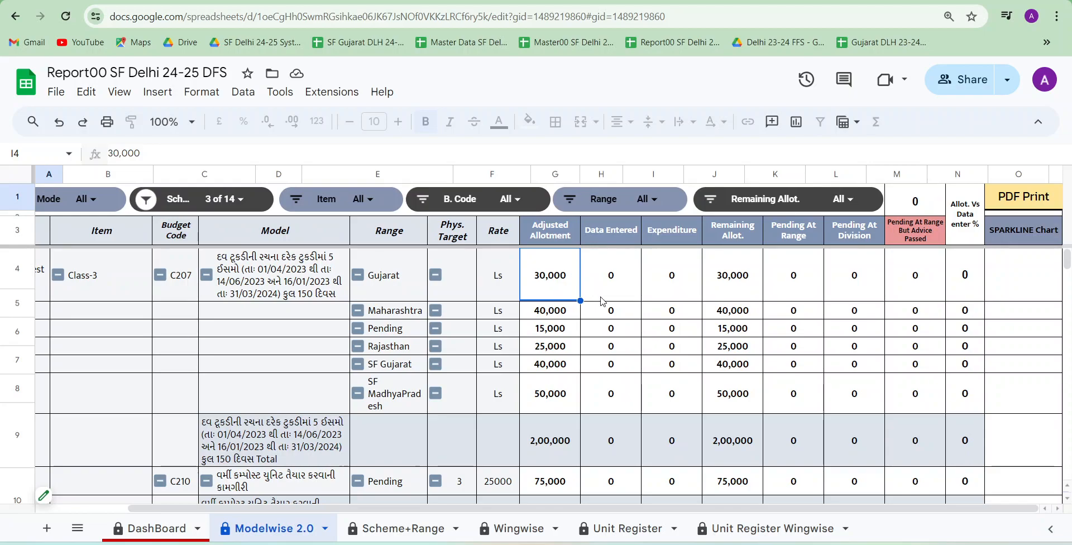
Inspect the Data Entered, Remaining Allot. and Expenditure cells of the SF Gujarat row under budget code C212
{"action": "scroll", "coordinate": [622, 305], "scroll_direction": "down", "scroll_amount": 5}
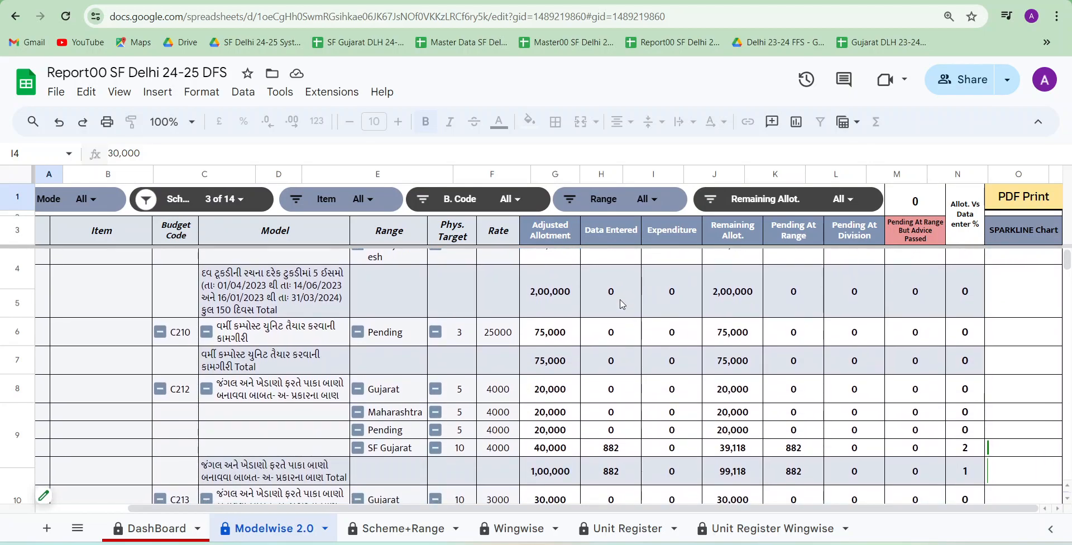
{"action": "left_click", "coordinate": [605, 381]}
{"action": "scroll", "coordinate": [604, 383], "scroll_direction": "down", "scroll_amount": 2}
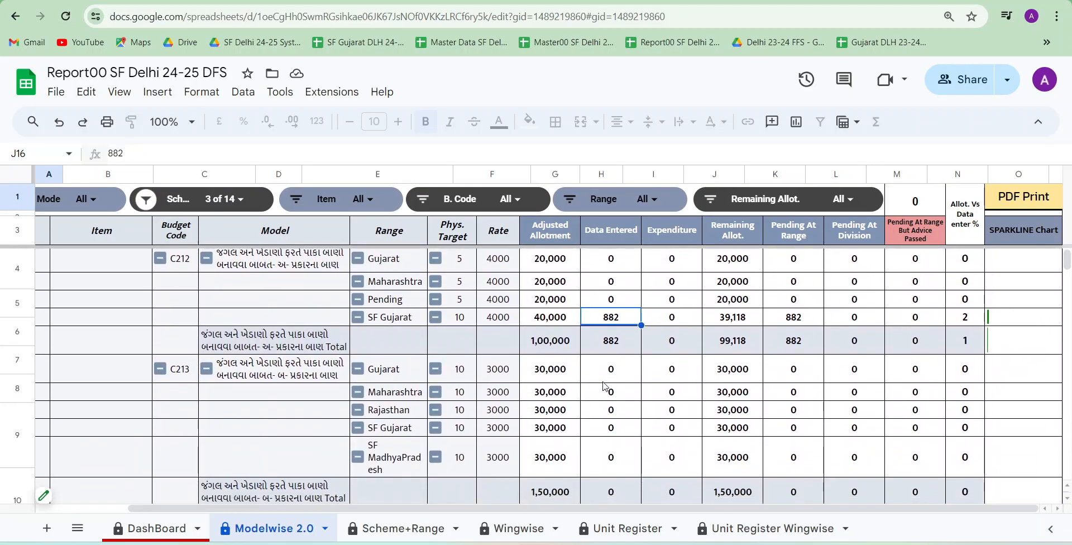
{"action": "left_click", "coordinate": [743, 323]}
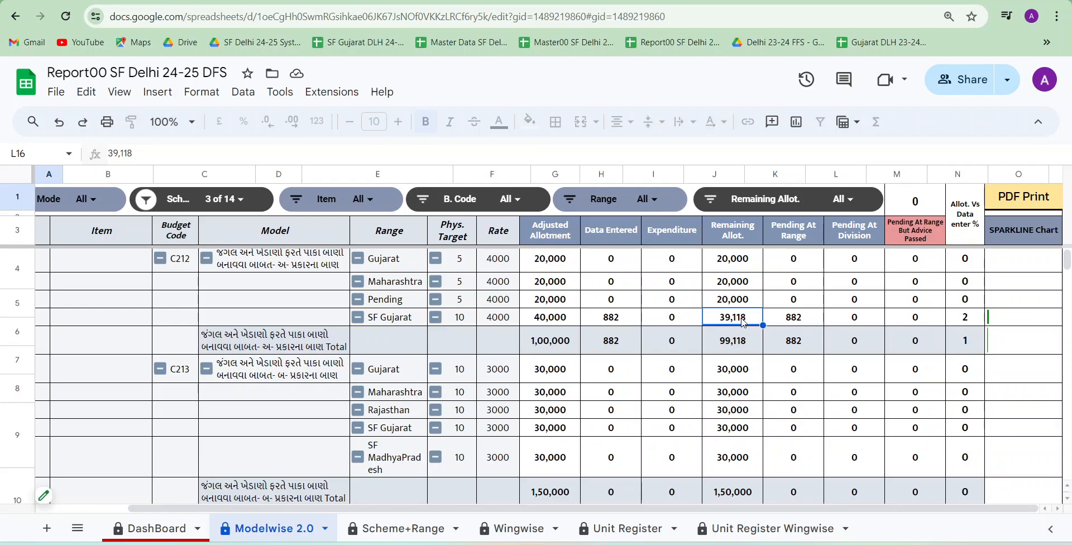
{"action": "left_click", "coordinate": [682, 320]}
Review the remaining rows of the three filtered schemes through to the Expenditure cell of the grand total
{"action": "scroll", "coordinate": [682, 319], "scroll_direction": "down", "scroll_amount": 6}
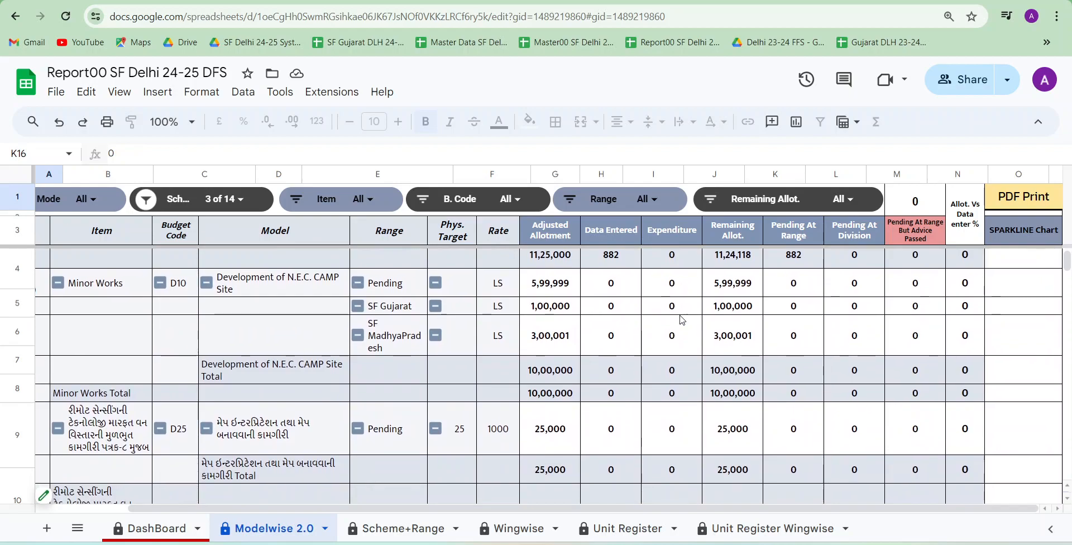
{"action": "scroll", "coordinate": [683, 319], "scroll_direction": "down", "scroll_amount": 6}
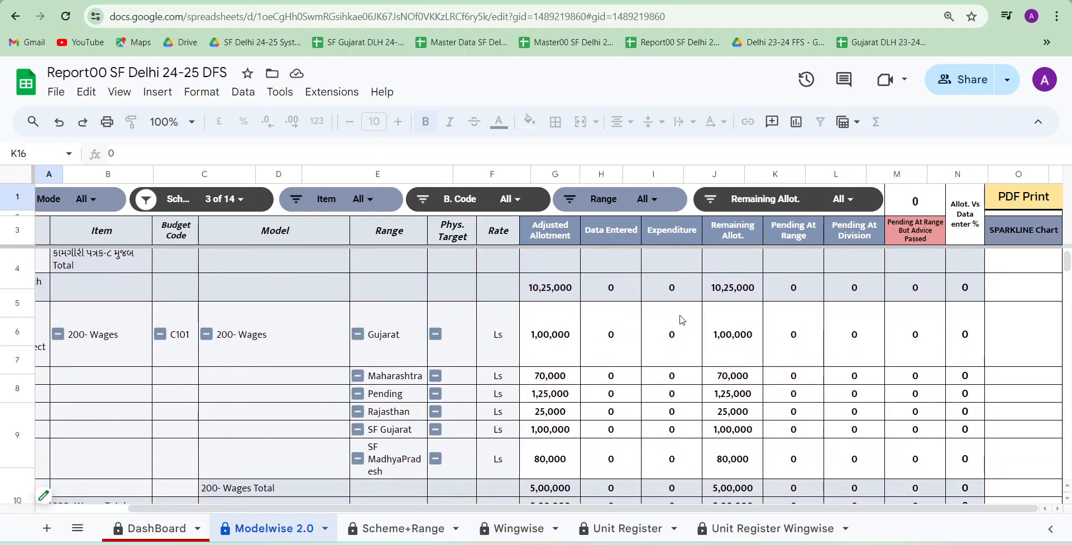
{"action": "scroll", "coordinate": [682, 320], "scroll_direction": "down", "scroll_amount": 5}
{"action": "left_click", "coordinate": [672, 356]}
{"action": "key", "text": "ctrl+Down"}
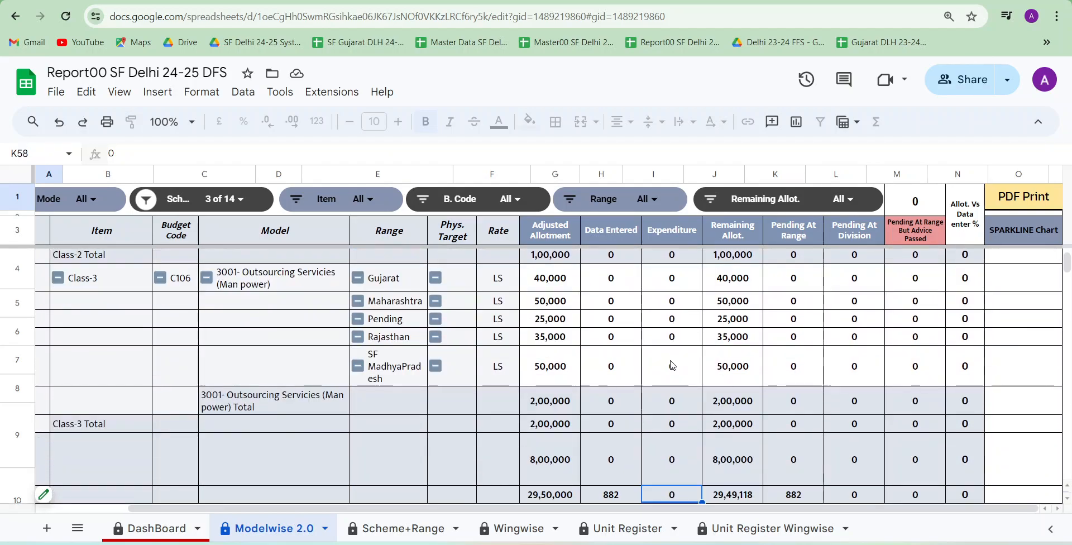
{"action": "scroll", "coordinate": [672, 366], "scroll_direction": "down", "scroll_amount": 2}
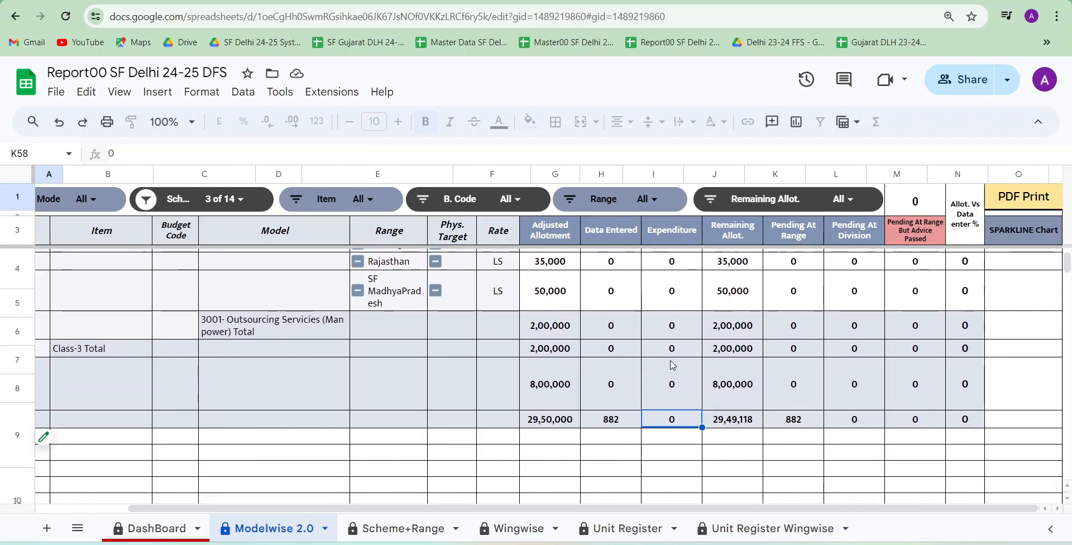
{"action": "scroll", "coordinate": [672, 365], "scroll_direction": "up", "scroll_amount": 15}
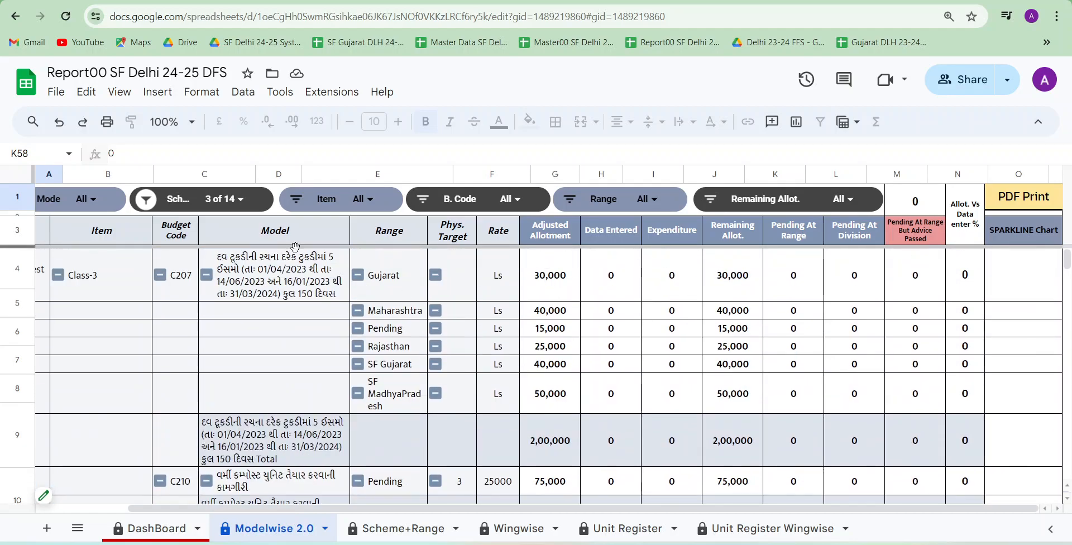
Reset the Scheme slicer so that all schemes are included, and apply it
{"action": "left_click", "coordinate": [244, 201]}
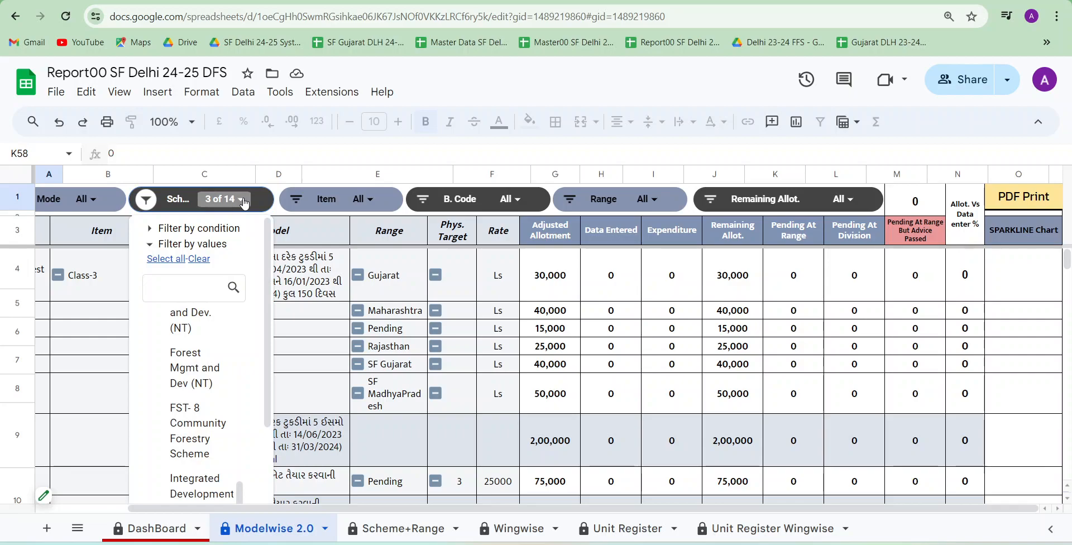
{"action": "left_click", "coordinate": [176, 260]}
{"action": "scroll", "coordinate": [201, 363], "scroll_direction": "down", "scroll_amount": 3}
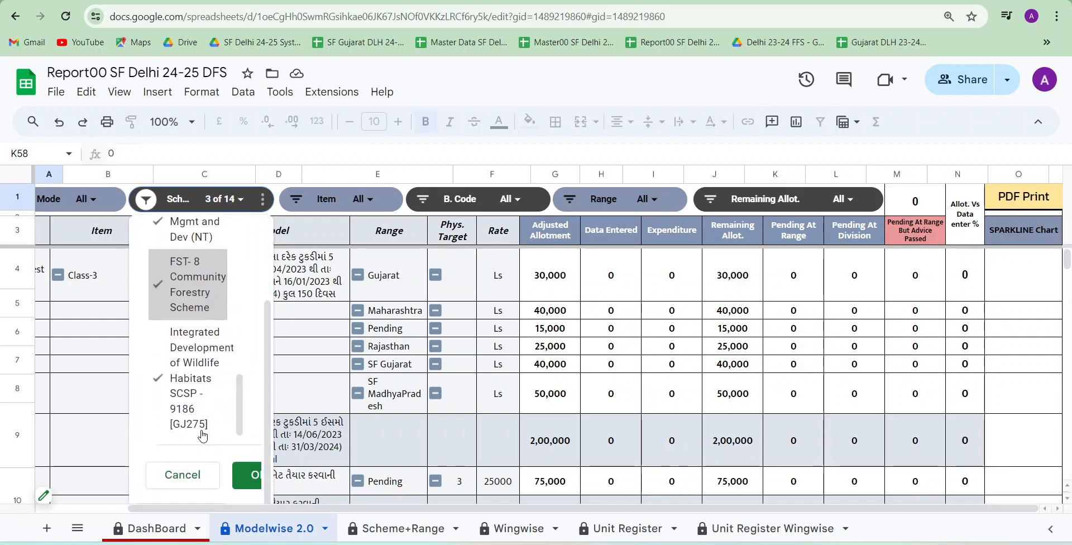
{"action": "left_click", "coordinate": [247, 475]}
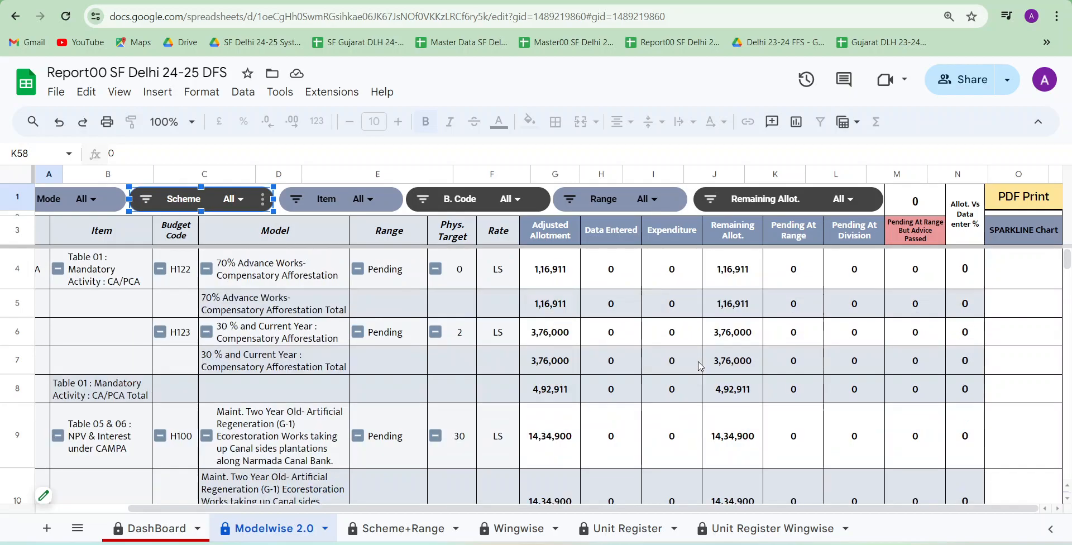
Check the Expenditure grand total for all schemes and the scheme total below the 70% Advance Works Total row
{"action": "left_click", "coordinate": [717, 371]}
{"action": "left_click", "coordinate": [676, 360]}
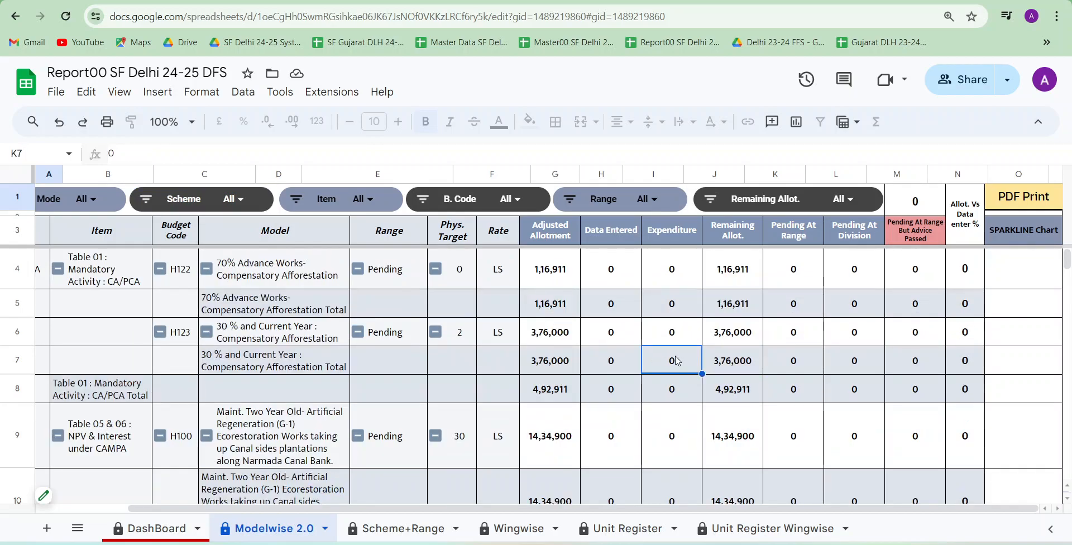
{"action": "key", "text": "ctrl+Down"}
{"action": "scroll", "coordinate": [678, 361], "scroll_direction": "down", "scroll_amount": 2}
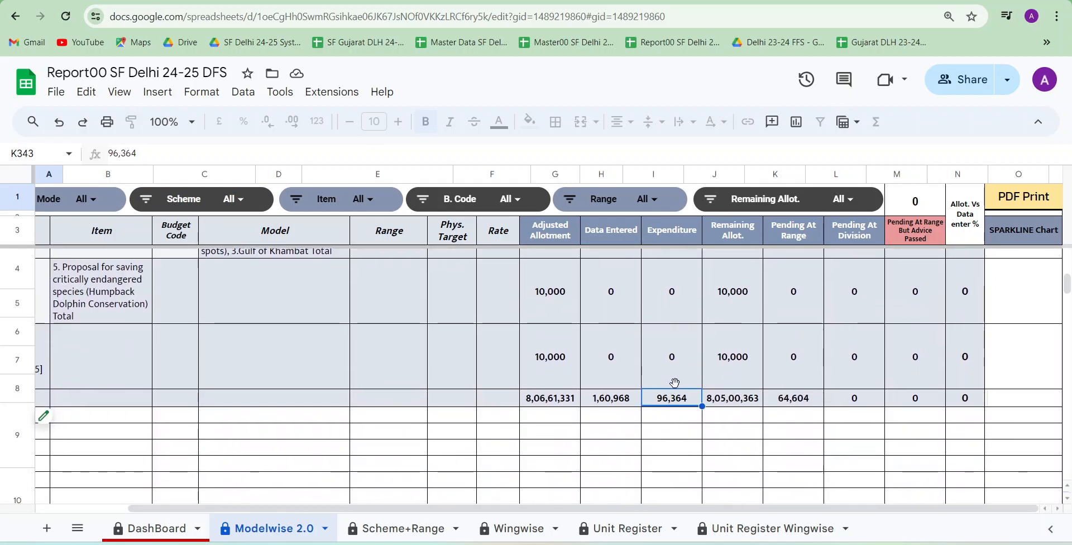
{"action": "scroll", "coordinate": [680, 374], "scroll_direction": "up", "scroll_amount": 5}
{"action": "left_click", "coordinate": [662, 489]}
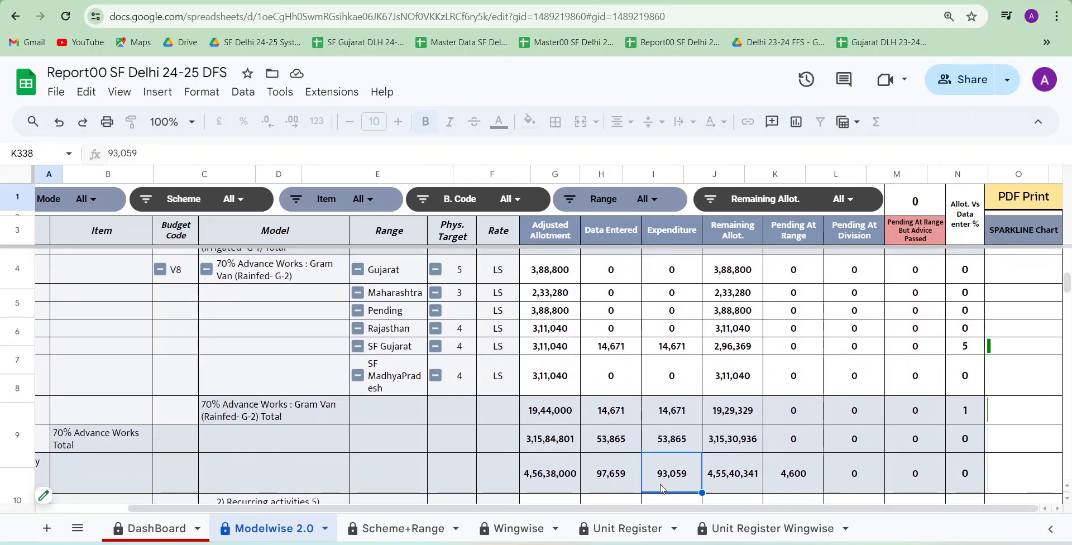
Examine the 70% Advance Works rows and the VNM Nursery 30*40 Total cells from Expenditure through Pending At Range But Advice Passed
{"action": "scroll", "coordinate": [403, 418], "scroll_direction": "up", "scroll_amount": 3}
{"action": "scroll", "coordinate": [403, 417], "scroll_direction": "left", "scroll_amount": 1}
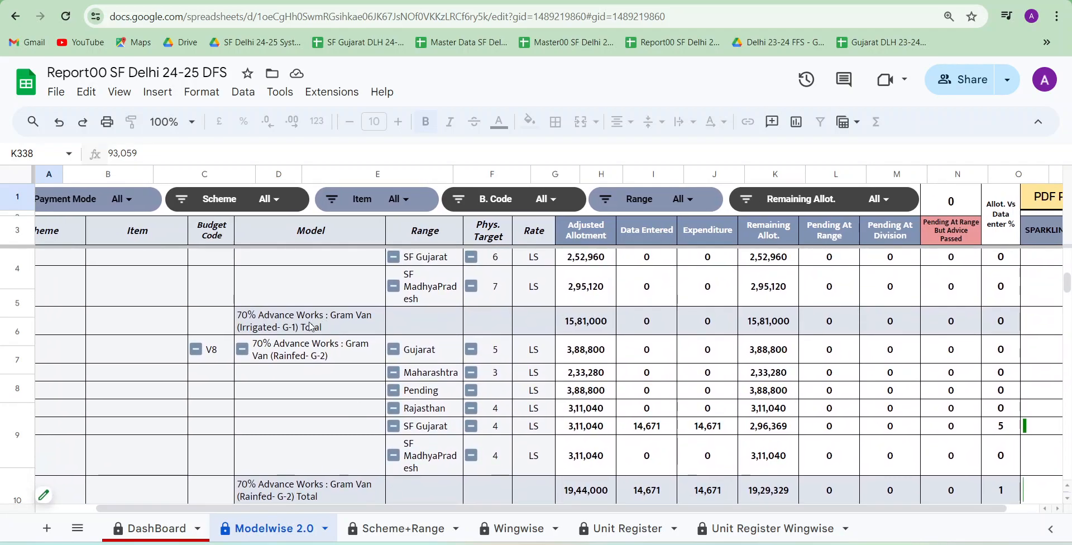
{"action": "scroll", "coordinate": [421, 363], "scroll_direction": "up", "scroll_amount": 3}
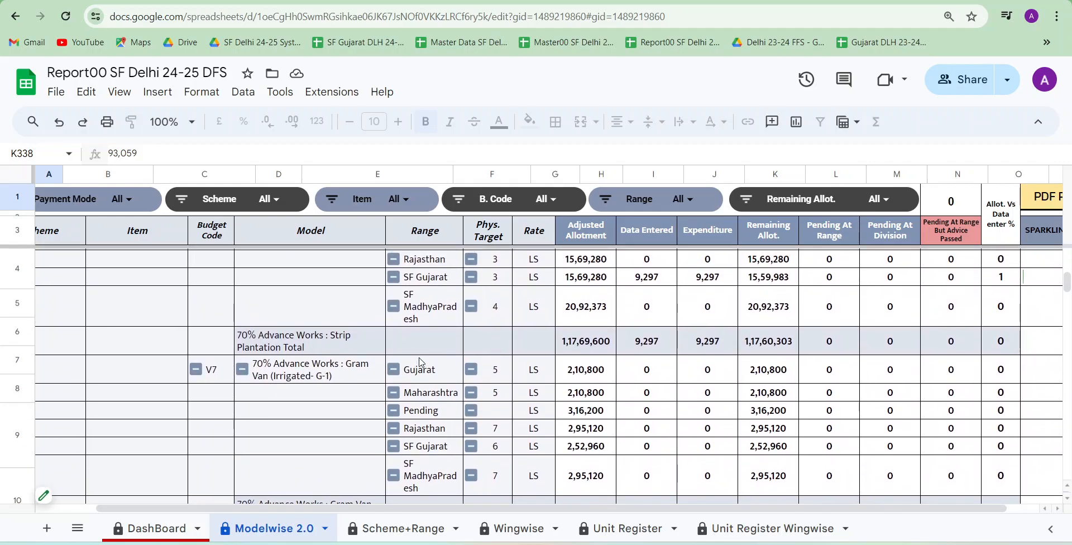
{"action": "scroll", "coordinate": [606, 344], "scroll_direction": "up", "scroll_amount": 3}
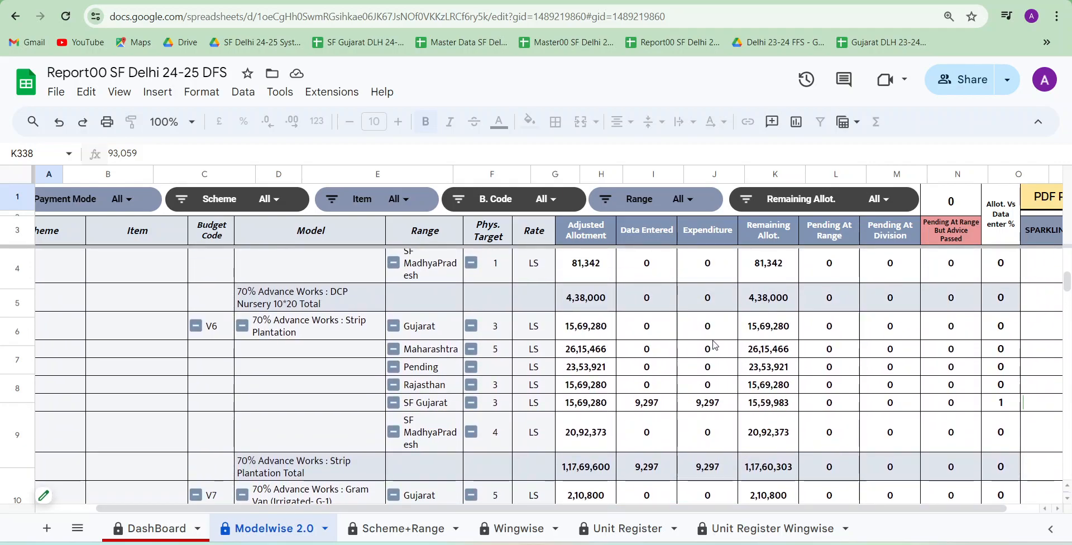
{"action": "scroll", "coordinate": [713, 342], "scroll_direction": "up", "scroll_amount": 5}
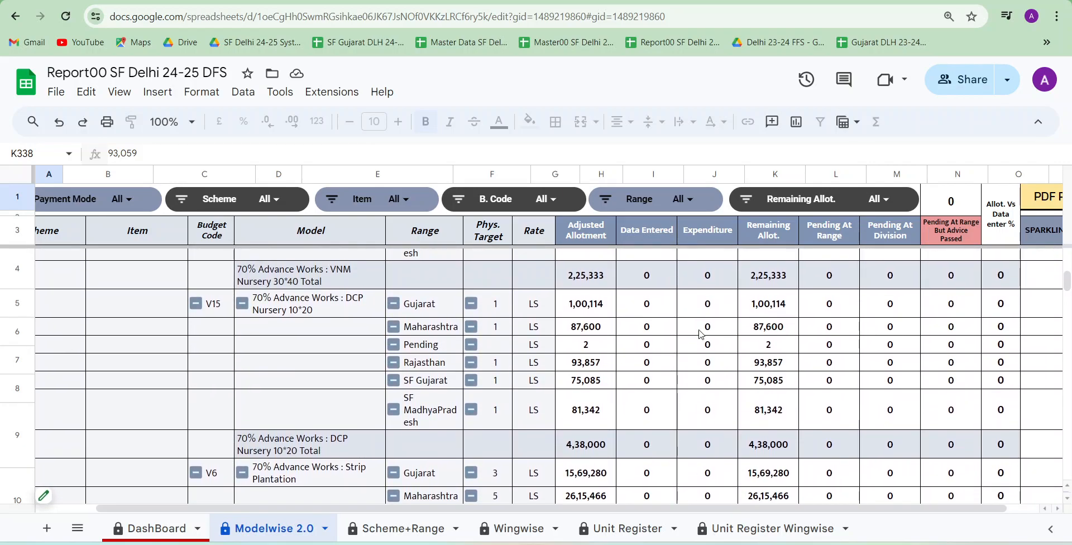
{"action": "left_click", "coordinate": [708, 282]}
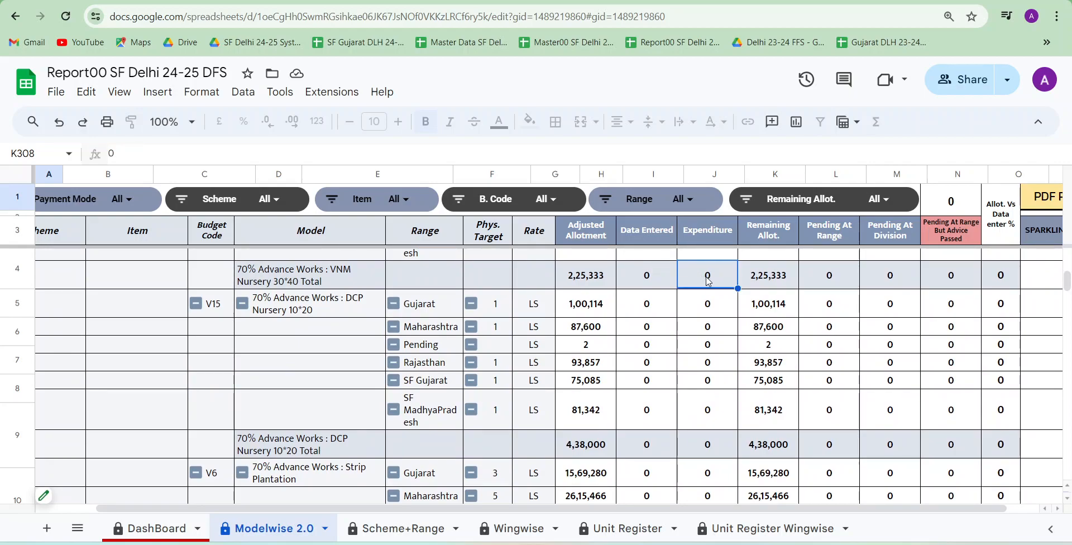
{"action": "left_click", "coordinate": [769, 282]}
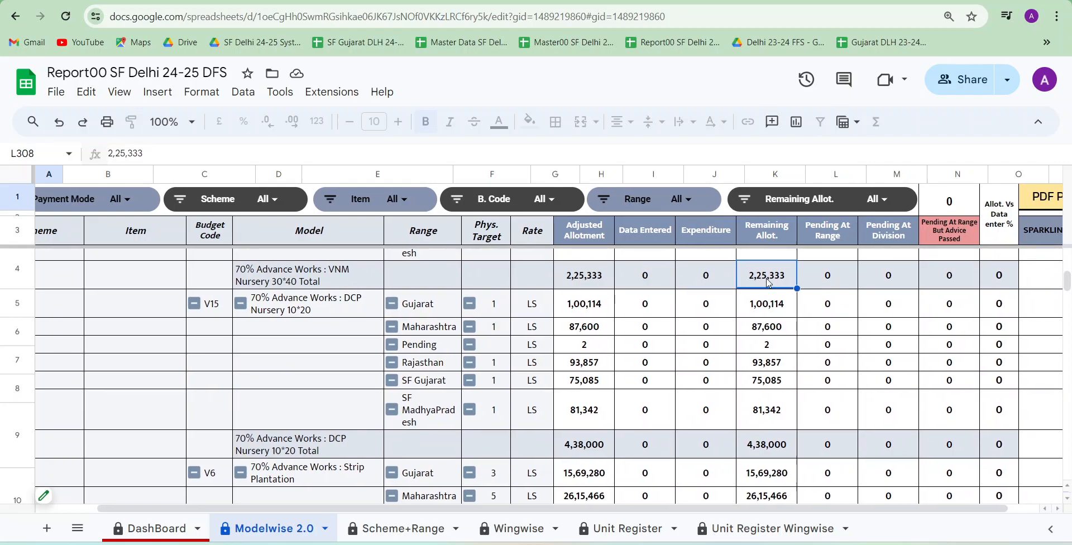
{"action": "left_click", "coordinate": [794, 278]}
{"action": "left_click", "coordinate": [847, 284]}
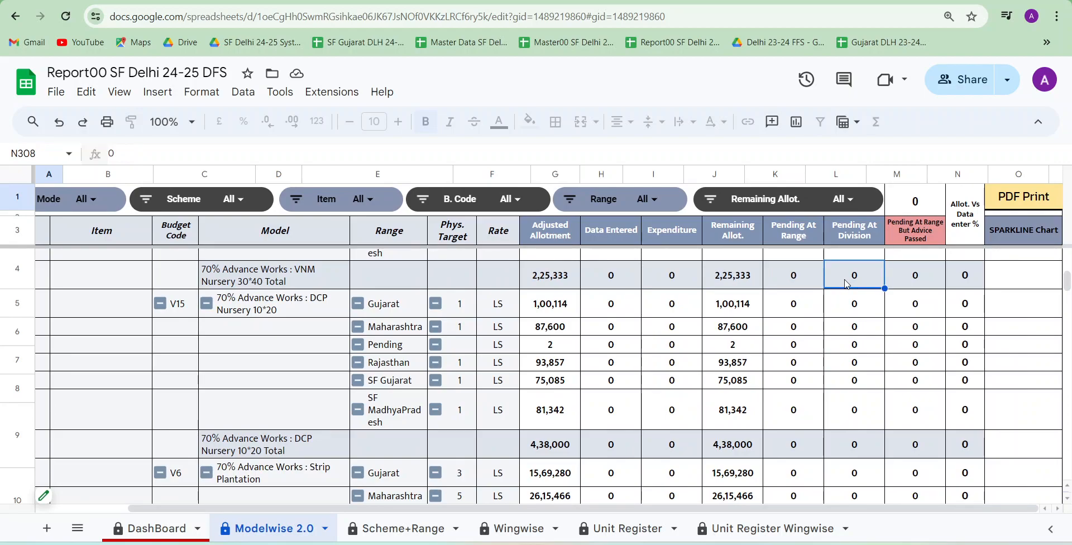
{"action": "left_click", "coordinate": [908, 279]}
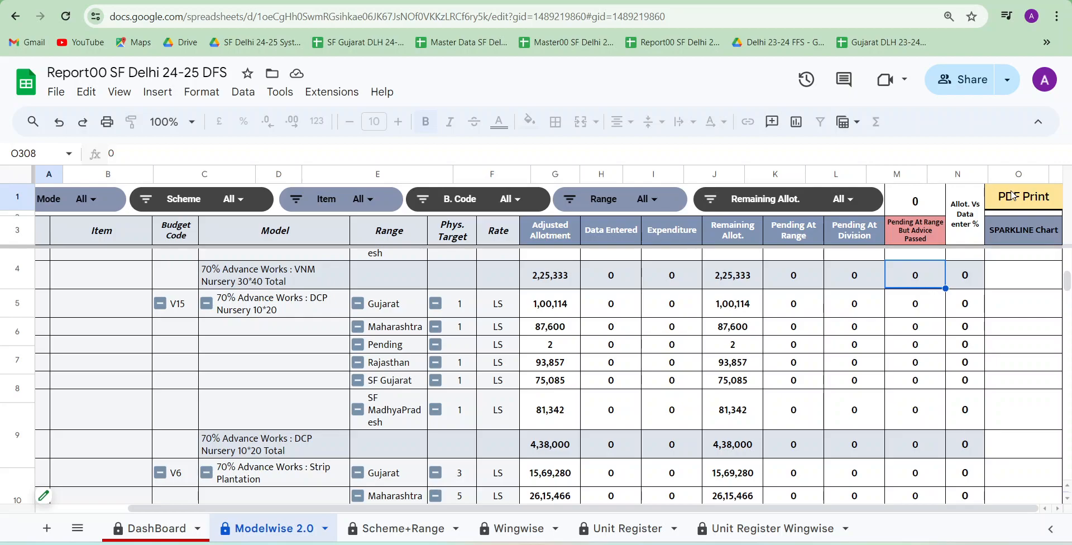
Download the Modelwise 2.0 report as a PDF through the sheet's PDF Print link
{"action": "mouse_move", "coordinate": [1013, 196]}
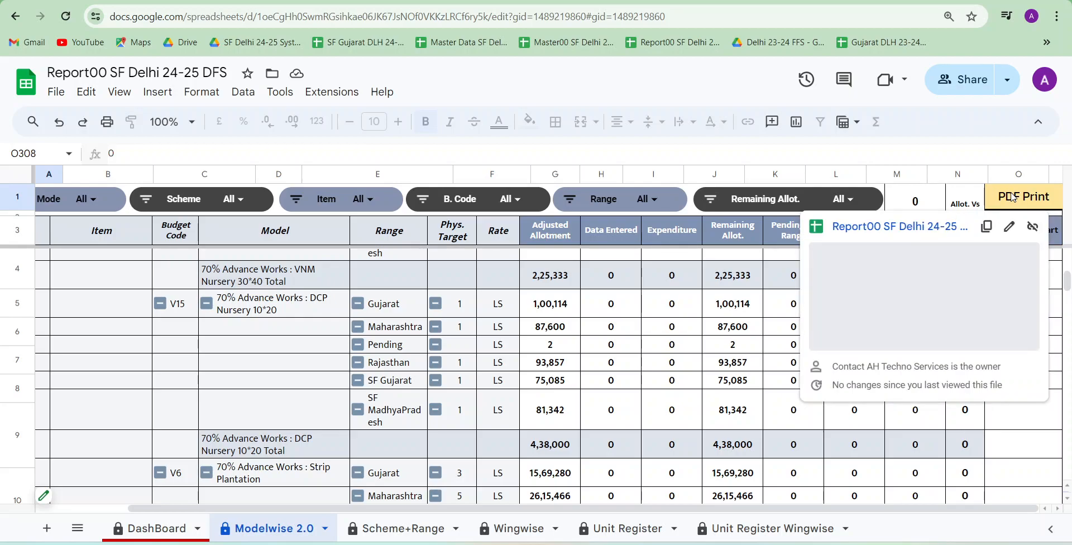
{"action": "left_click", "coordinate": [916, 229]}
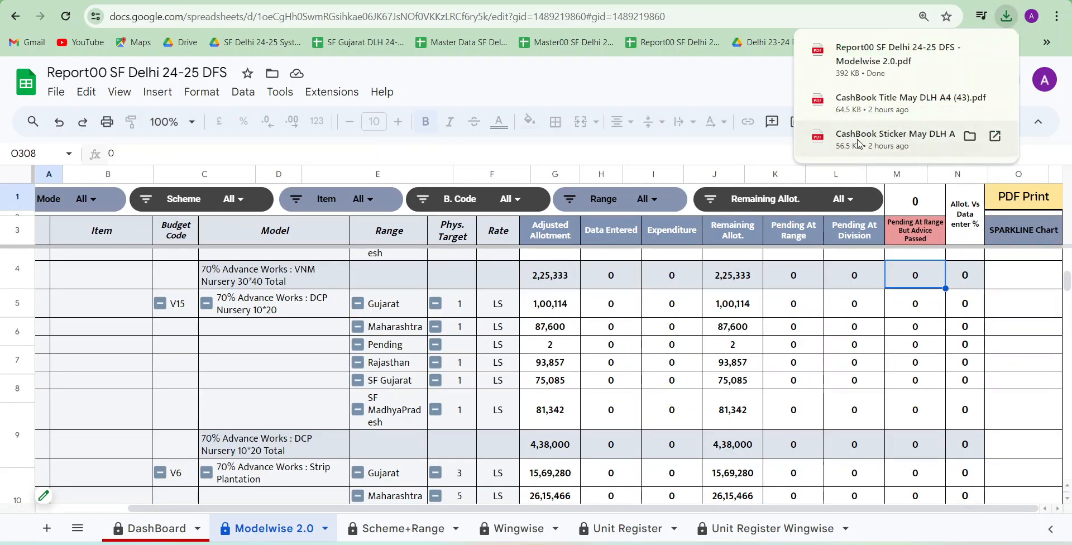
Open the downloaded Modelwise 2.0 report PDF and look through its pages from the 01- Guj-CAMPA scheme to row 112
{"action": "left_click", "coordinate": [873, 60]}
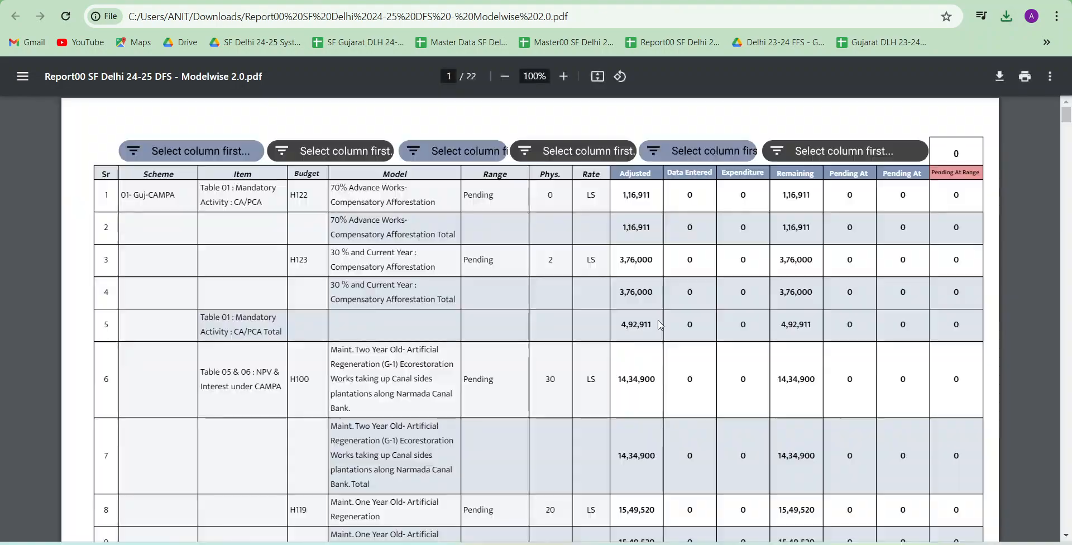
{"action": "scroll", "coordinate": [660, 325], "scroll_direction": "down", "scroll_amount": 1}
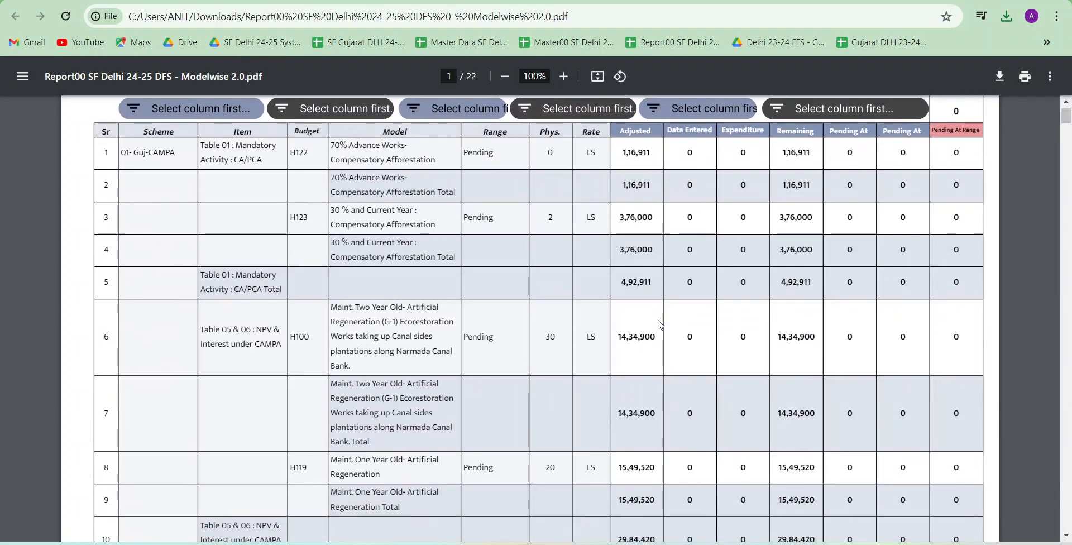
{"action": "scroll", "coordinate": [660, 325], "scroll_direction": "up", "scroll_amount": 1}
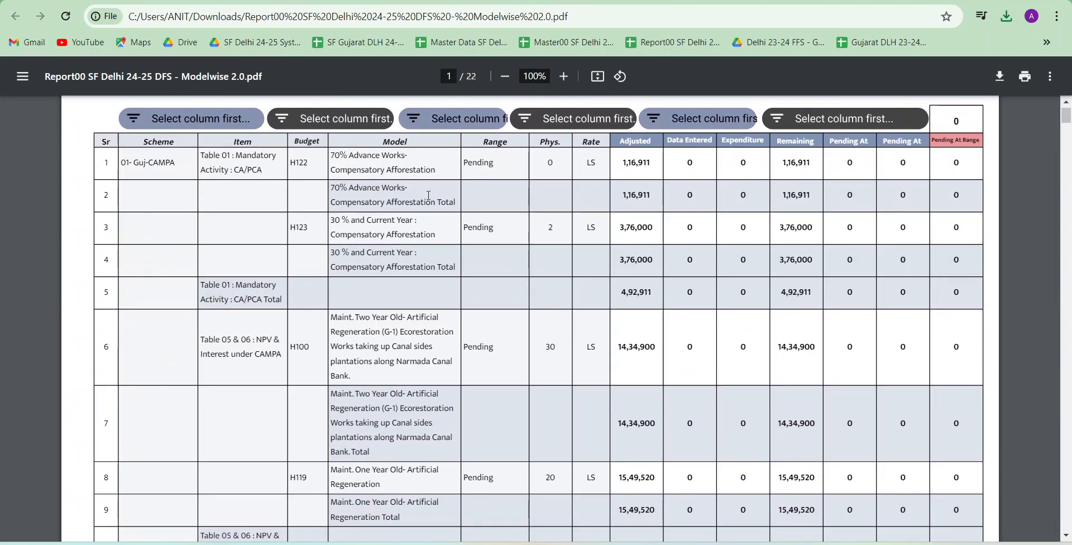
{"action": "scroll", "coordinate": [430, 252], "scroll_direction": "down", "scroll_amount": 6}
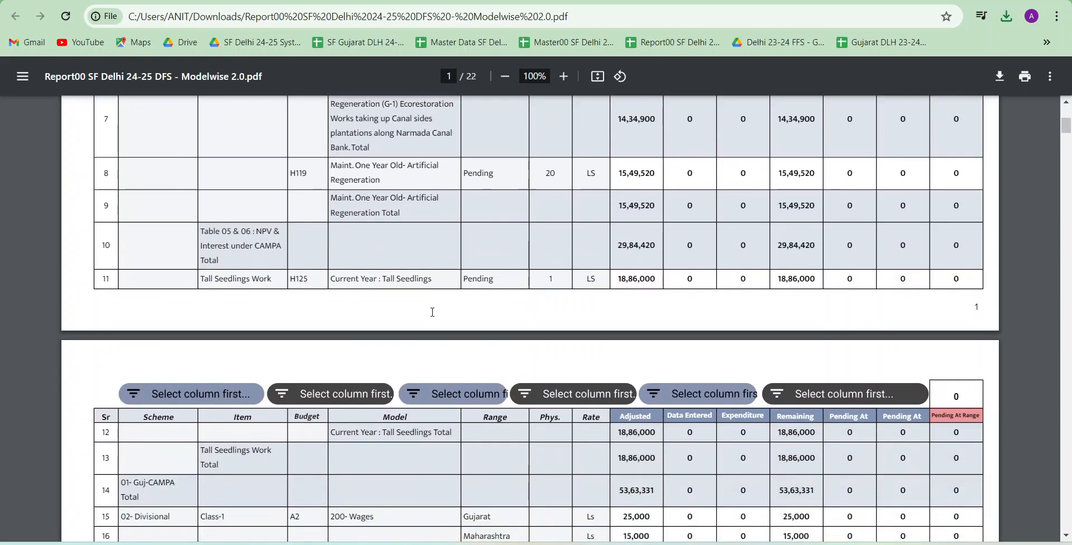
{"action": "scroll", "coordinate": [432, 312], "scroll_direction": "down", "scroll_amount": 2}
{"action": "scroll", "coordinate": [604, 332], "scroll_direction": "down", "scroll_amount": 4}
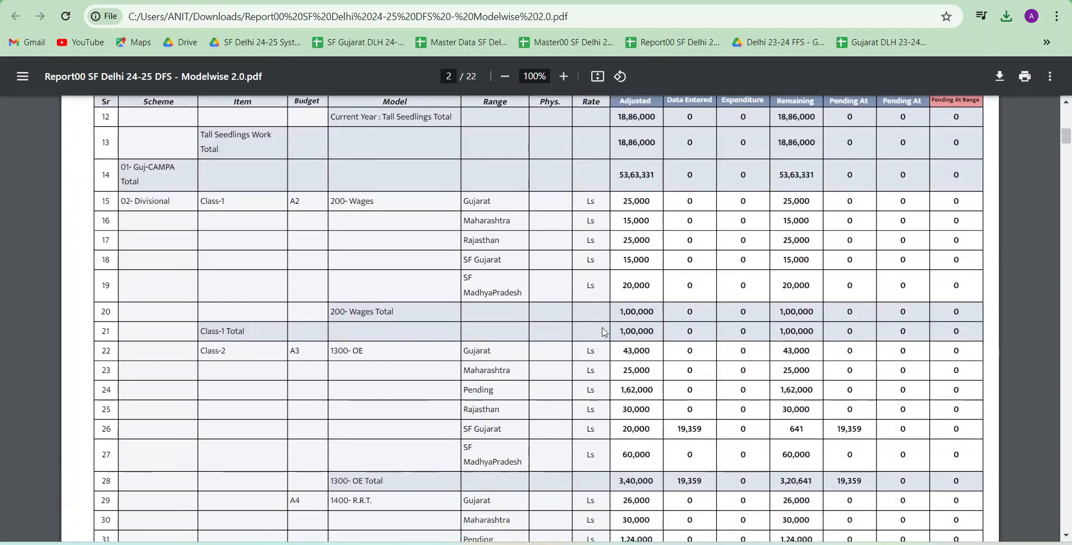
{"action": "scroll", "coordinate": [604, 332], "scroll_direction": "down", "scroll_amount": 14}
{"action": "scroll", "coordinate": [604, 332], "scroll_direction": "down", "scroll_amount": 17}
{"action": "scroll", "coordinate": [604, 333], "scroll_direction": "down", "scroll_amount": 18}
{"action": "scroll", "coordinate": [604, 333], "scroll_direction": "down", "scroll_amount": 1}
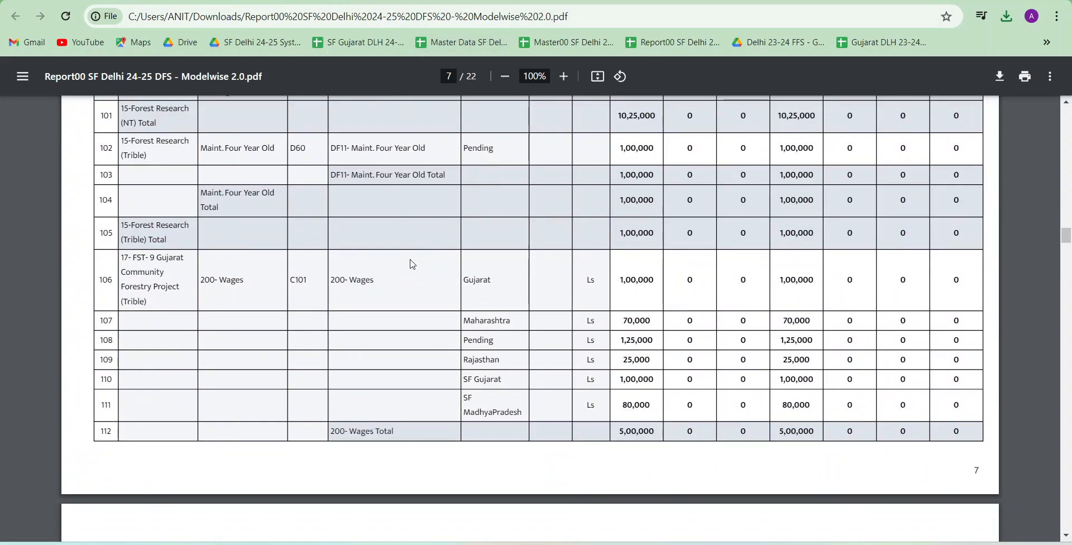
{"action": "scroll", "coordinate": [414, 264], "scroll_direction": "down", "scroll_amount": 2}
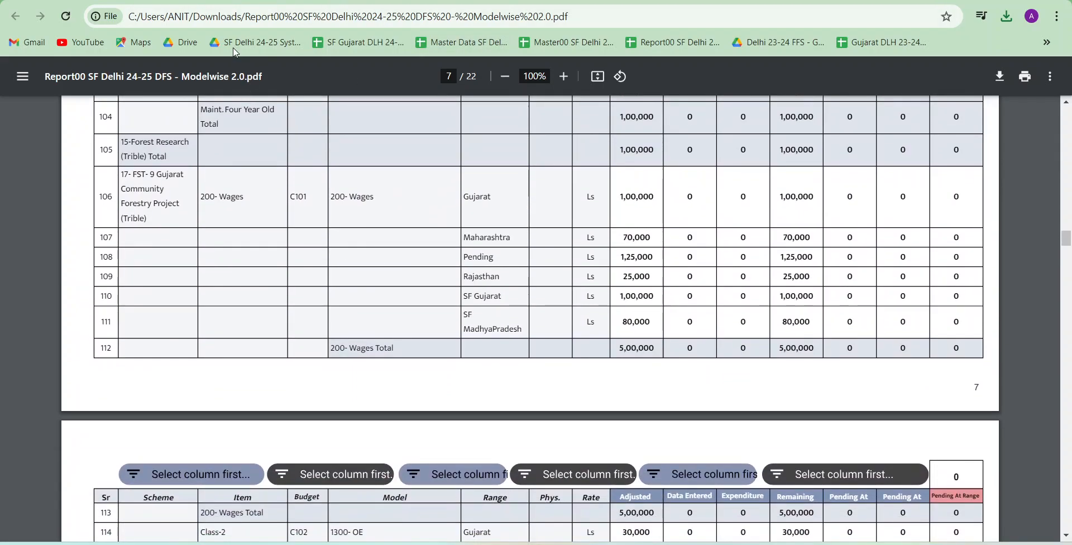
Return to the Modelwise 2.0 sheet and examine the 70% Advance Works Gram Van rows, their sparklines and the scheme total
{"action": "left_click", "coordinate": [265, 5]}
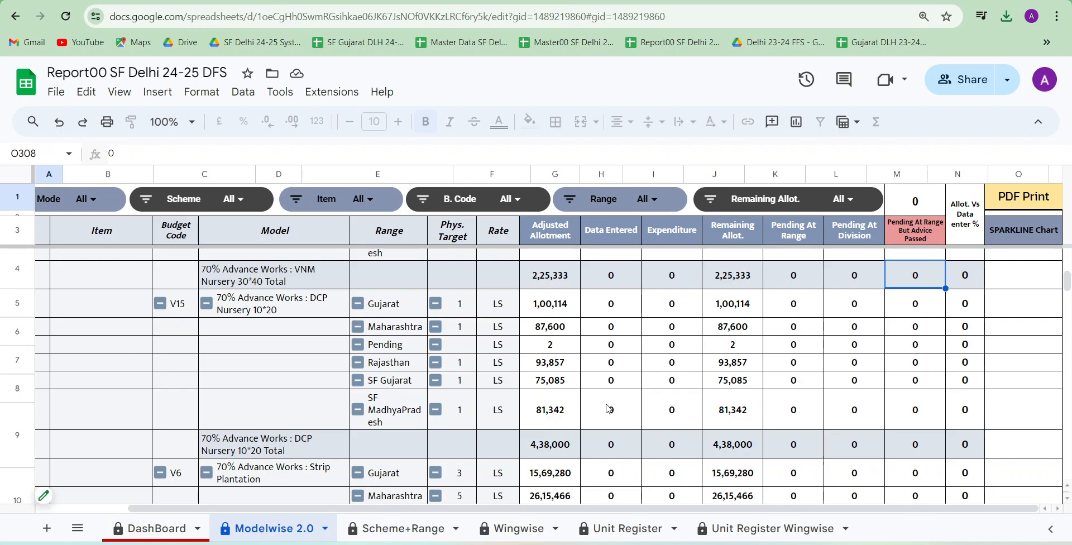
{"action": "scroll", "coordinate": [558, 396], "scroll_direction": "down", "scroll_amount": 6}
{"action": "scroll", "coordinate": [608, 409], "scroll_direction": "down", "scroll_amount": 4}
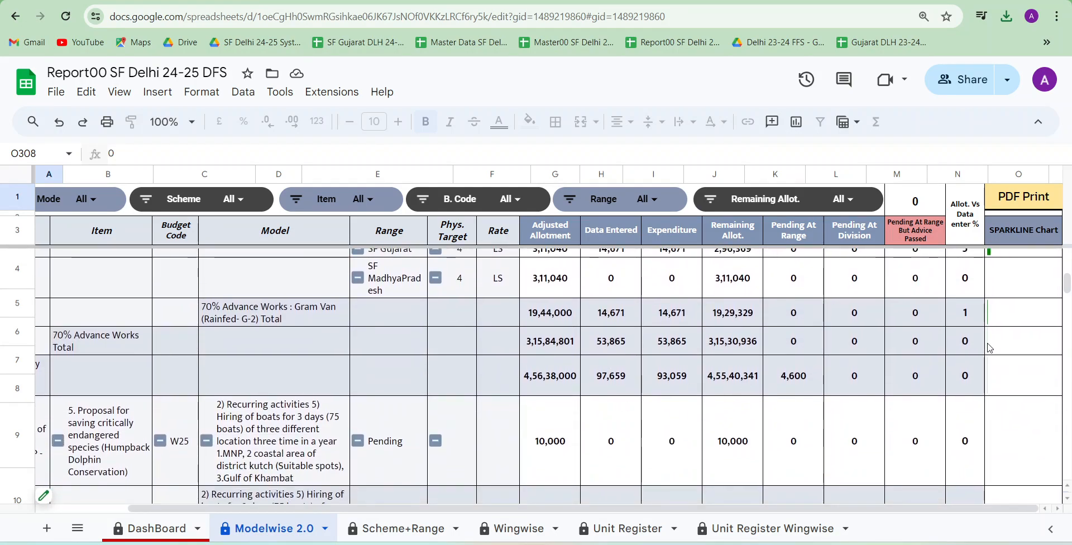
{"action": "scroll", "coordinate": [1014, 357], "scroll_direction": "up", "scroll_amount": 3}
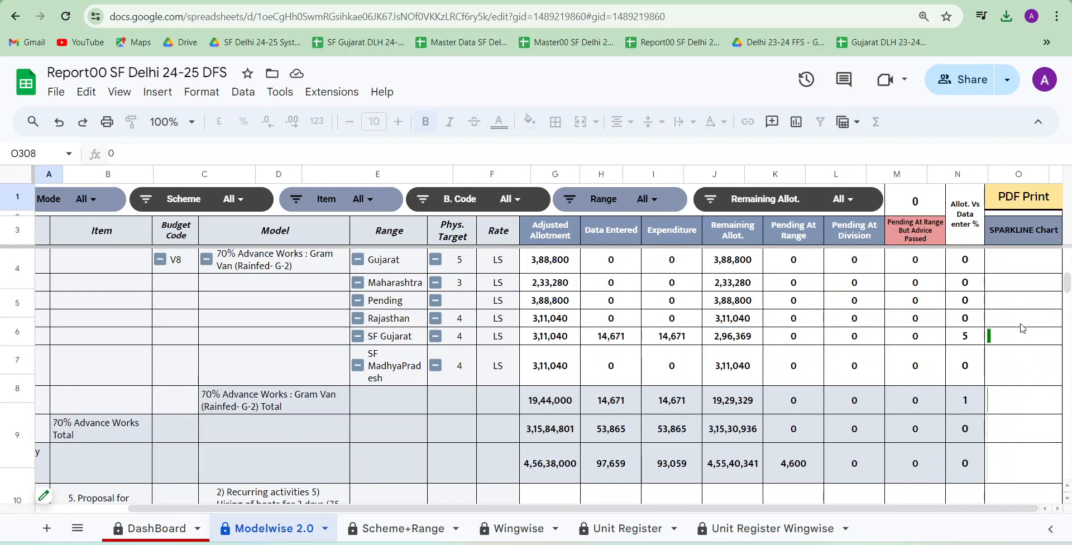
{"action": "scroll", "coordinate": [790, 358], "scroll_direction": "left", "scroll_amount": 2}
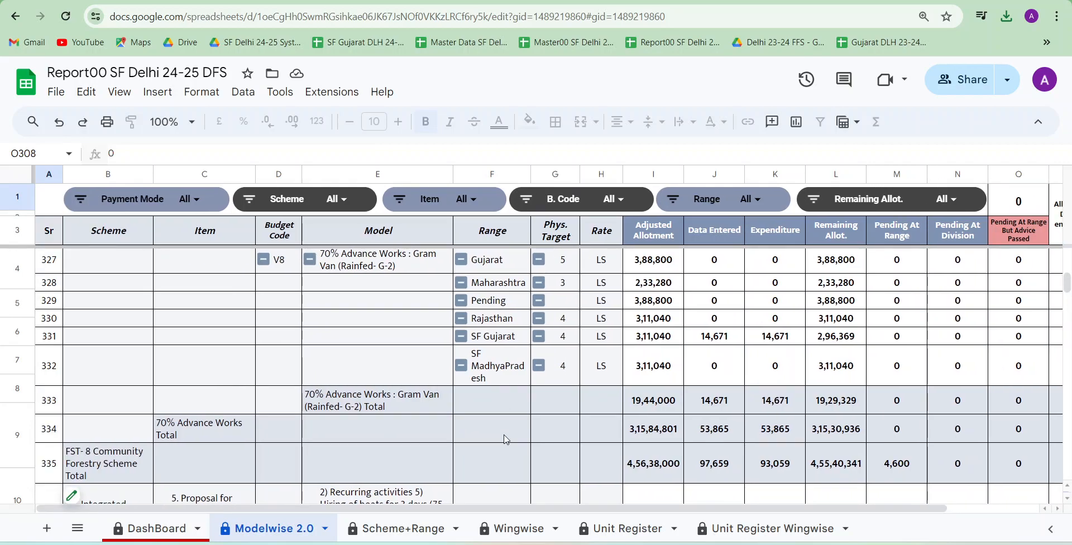
Open the Scheme+Range sheet and examine the range-wise allotment and data entry figures from 01- Guj-CAMPA to 15-Forest Research (NT)
{"action": "left_click", "coordinate": [416, 528]}
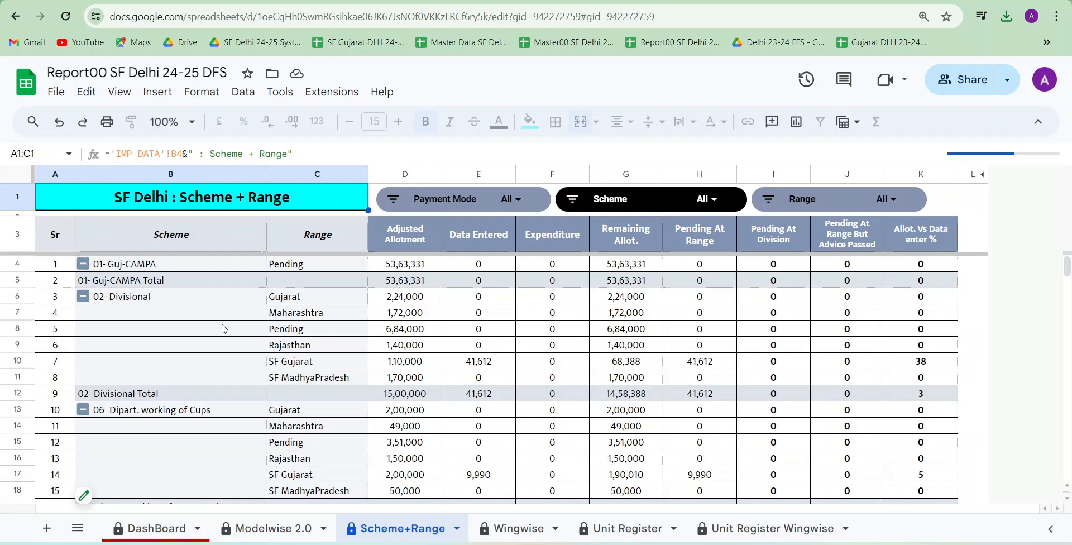
{"action": "left_click", "coordinate": [215, 297]}
{"action": "left_click", "coordinate": [313, 349]}
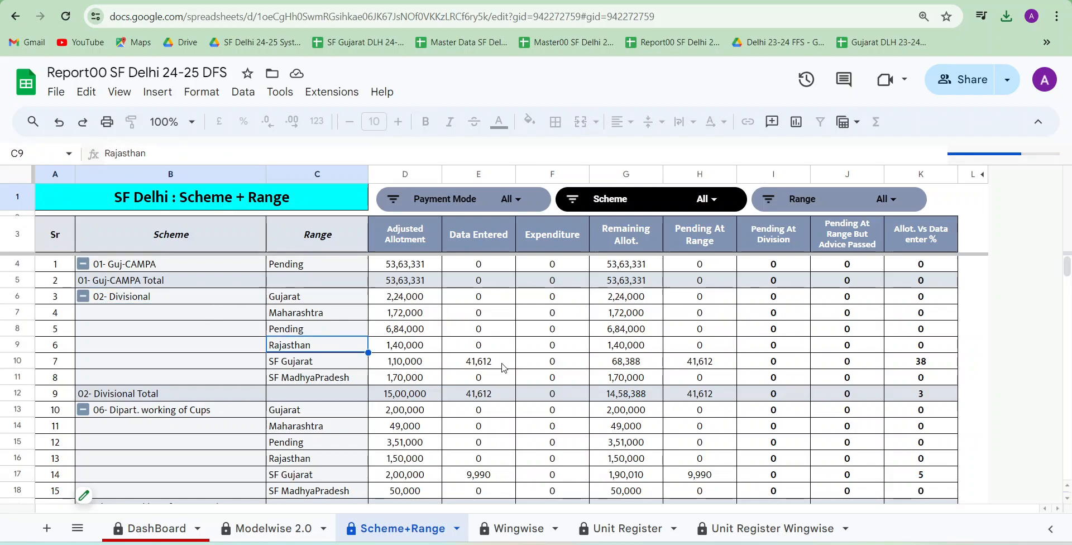
{"action": "scroll", "coordinate": [504, 368], "scroll_direction": "down", "scroll_amount": 1}
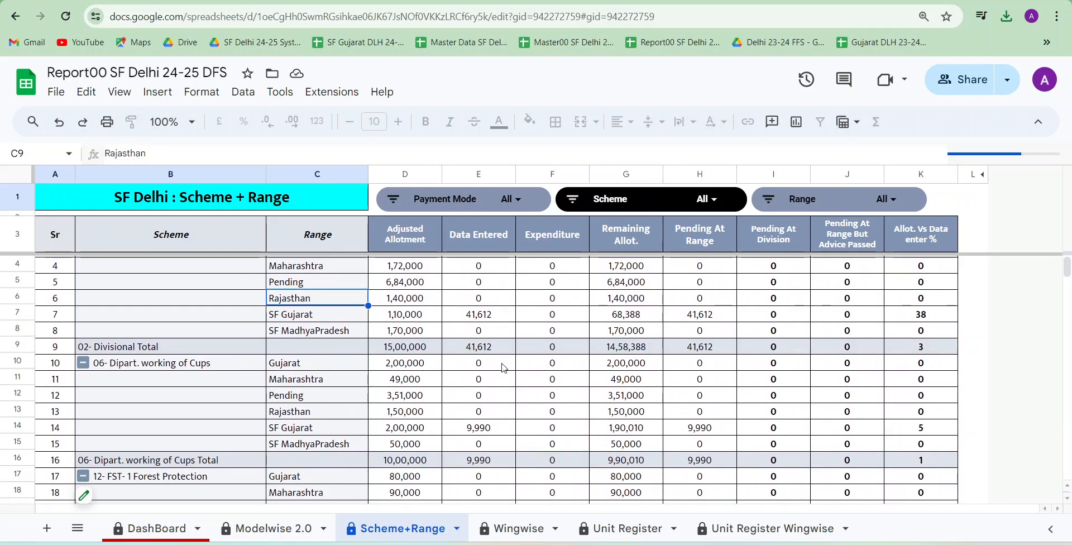
{"action": "scroll", "coordinate": [504, 367], "scroll_direction": "up", "scroll_amount": 1}
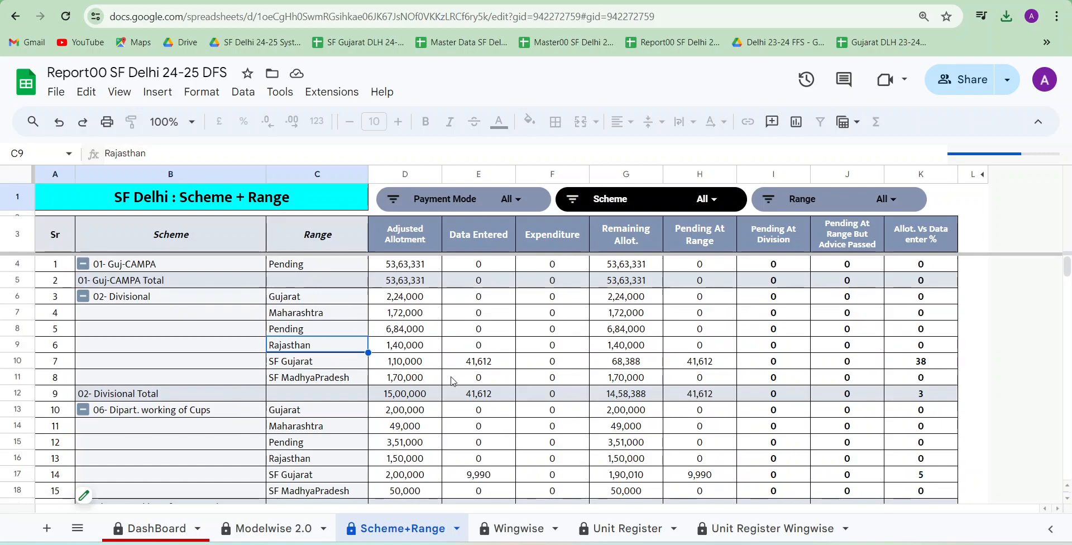
{"action": "left_click", "coordinate": [407, 401]}
{"action": "scroll", "coordinate": [407, 402], "scroll_direction": "down", "scroll_amount": 3}
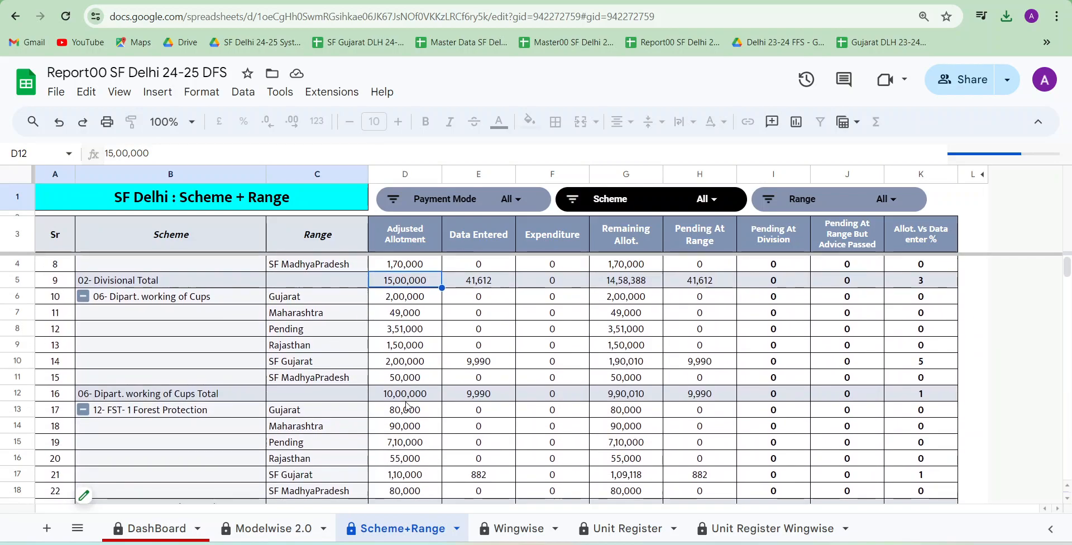
{"action": "scroll", "coordinate": [407, 406], "scroll_direction": "down", "scroll_amount": 2}
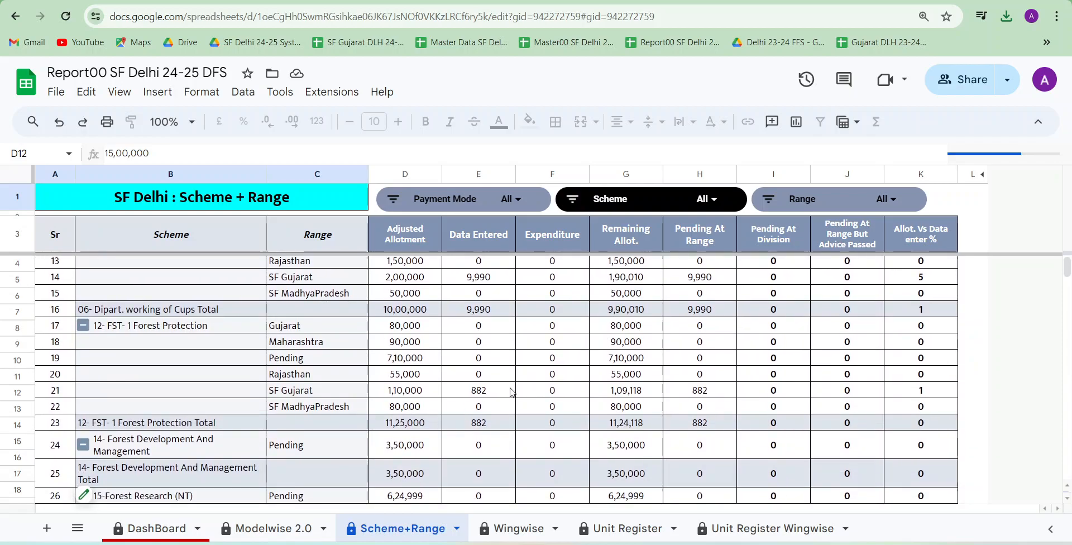
{"action": "scroll", "coordinate": [513, 392], "scroll_direction": "up", "scroll_amount": 5}
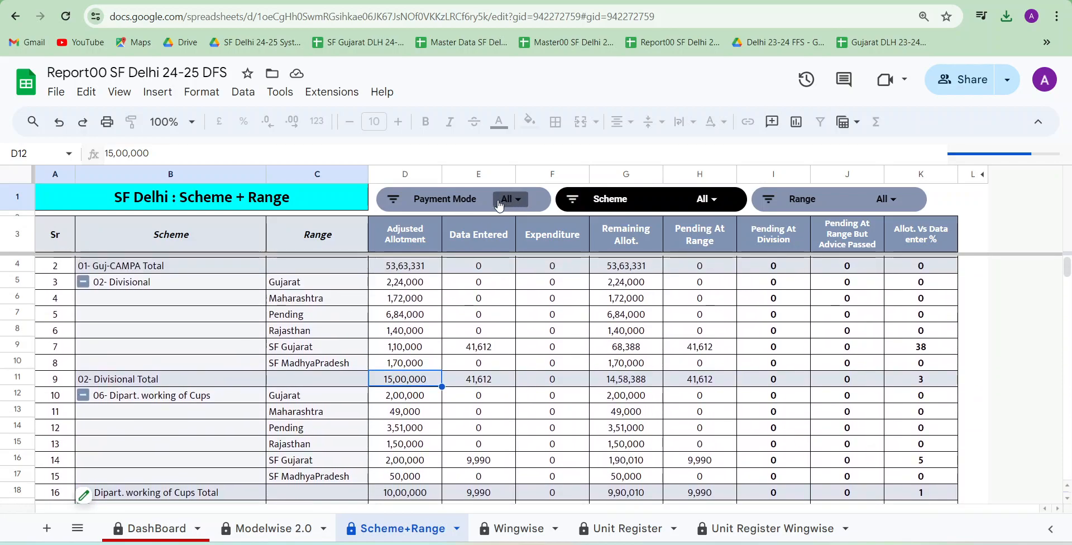
View the filter values offered by the Payment Mode and Range slicers, then close the Range slicer's settings
{"action": "left_click", "coordinate": [504, 199]}
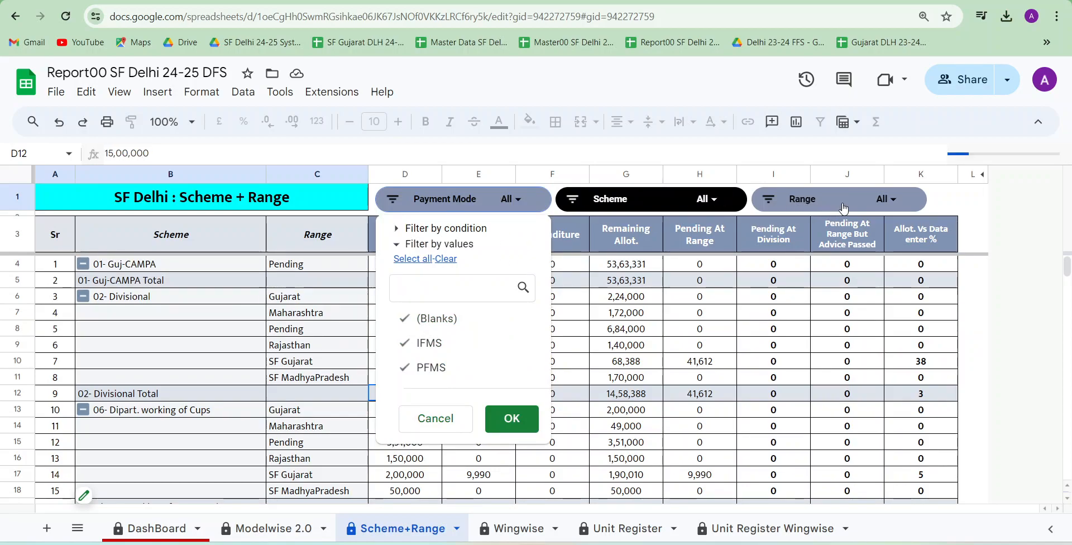
{"action": "left_click", "coordinate": [882, 200]}
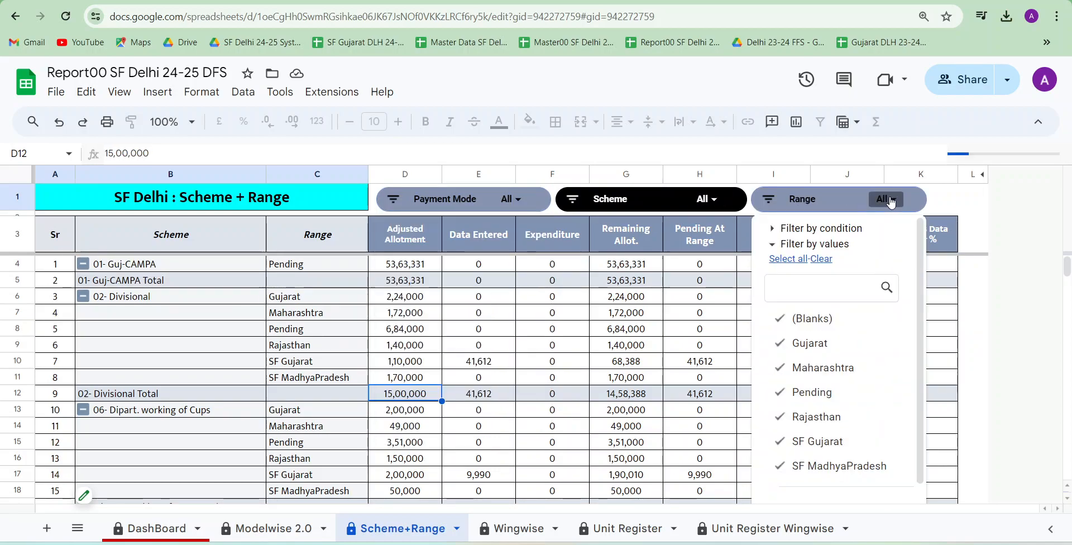
{"action": "left_click", "coordinate": [824, 246]}
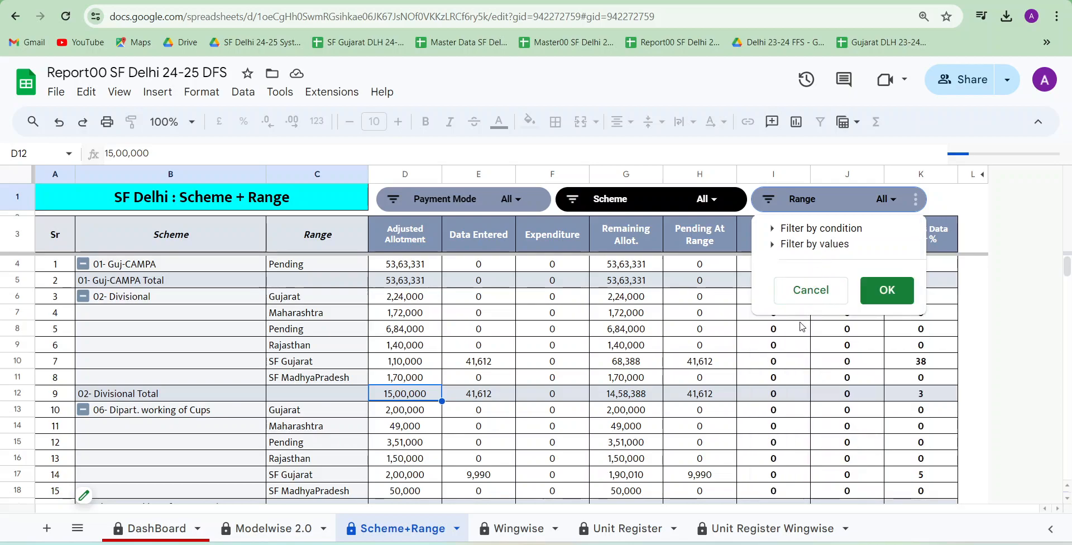
{"action": "left_click", "coordinate": [813, 250]}
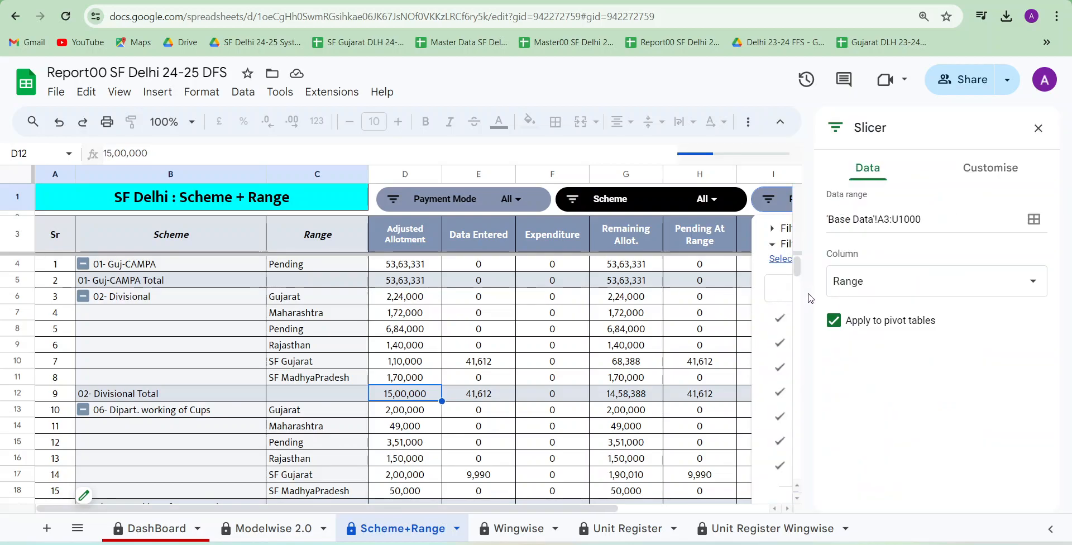
{"action": "left_click", "coordinate": [1038, 129]}
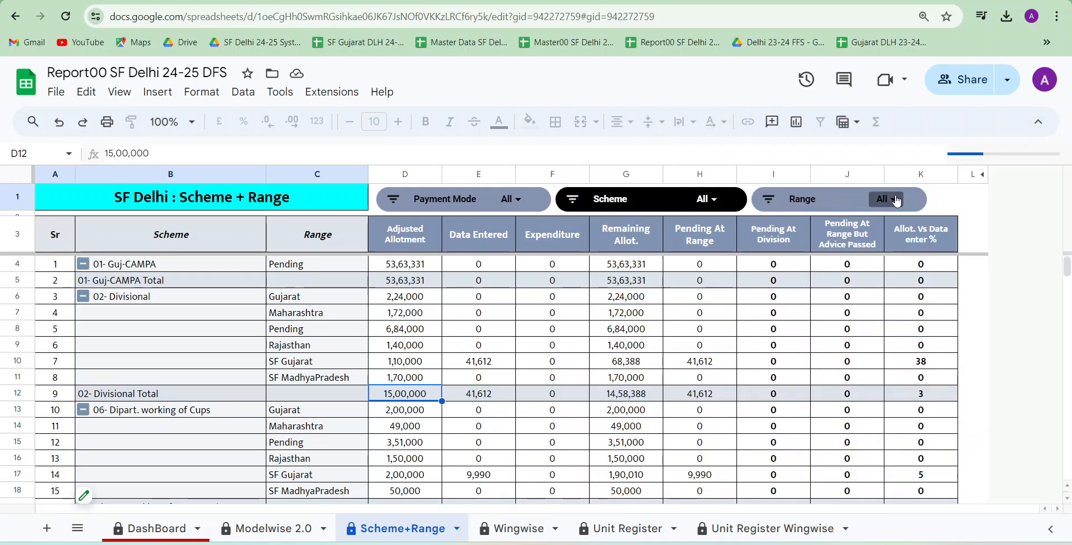
Filter the Scheme+Range report with the Range slicer so that only Gujarat is included
{"action": "left_click", "coordinate": [893, 200]}
{"action": "left_click", "coordinate": [821, 259]}
{"action": "left_click", "coordinate": [810, 342]}
{"action": "scroll", "coordinate": [866, 436], "scroll_direction": "down", "scroll_amount": 1}
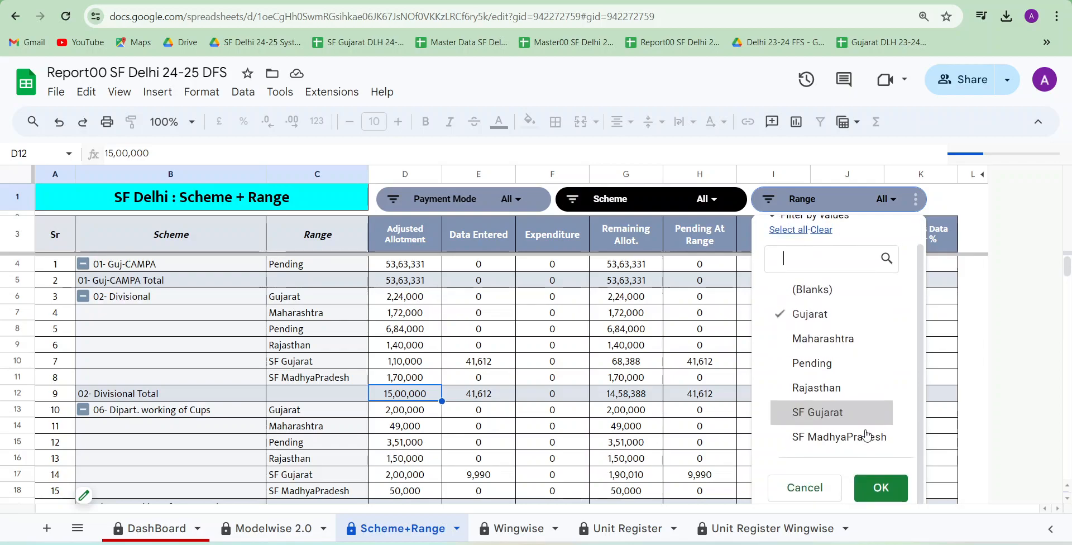
{"action": "left_click", "coordinate": [881, 487]}
{"action": "scroll", "coordinate": [591, 424], "scroll_direction": "down", "scroll_amount": 8}
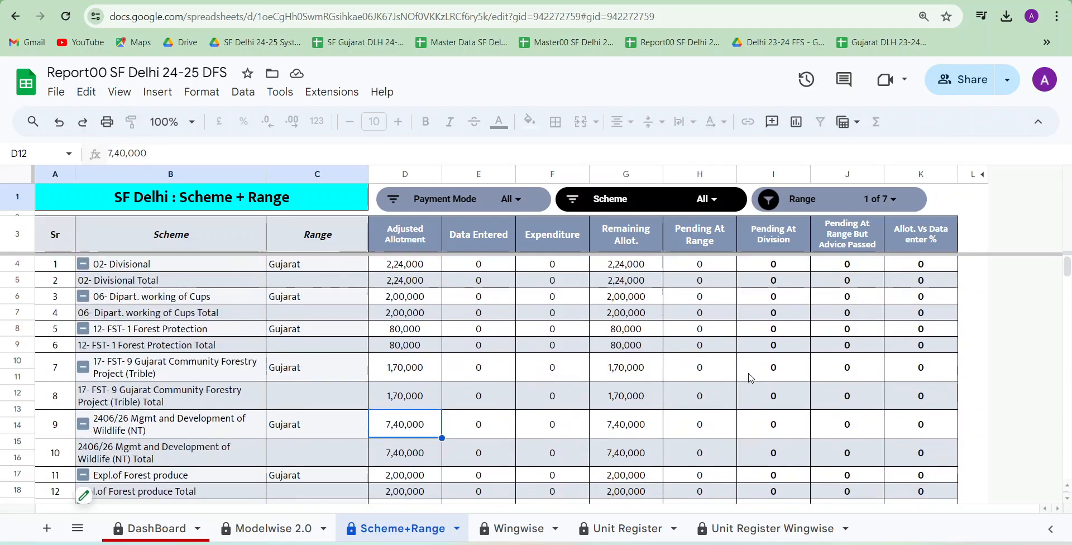
Add Maharashtra and SF MadhyaPradesh to the Range slicer's selection and apply it
{"action": "left_click", "coordinate": [892, 200]}
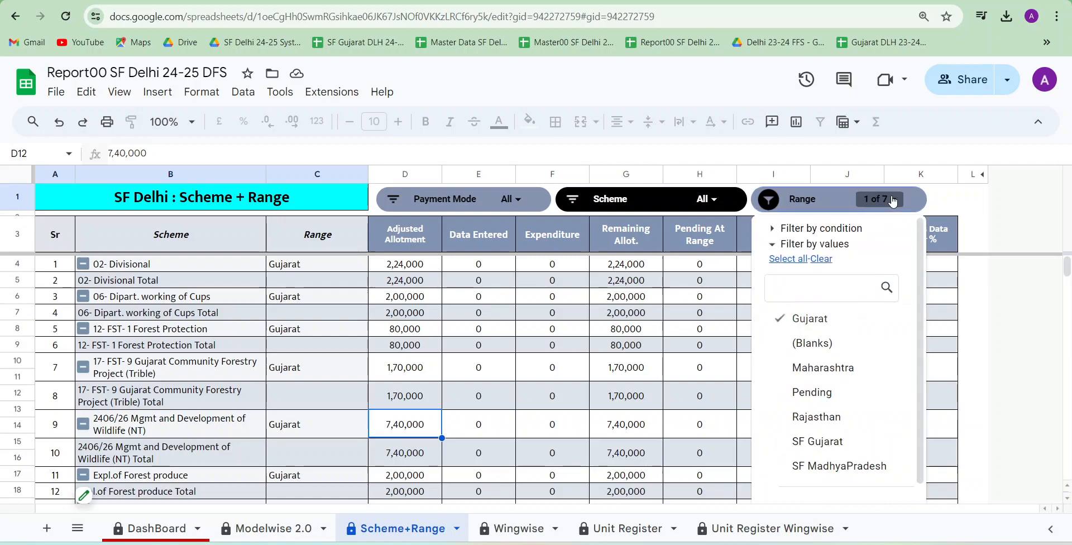
{"action": "left_click", "coordinate": [815, 367]}
{"action": "scroll", "coordinate": [854, 424], "scroll_direction": "down", "scroll_amount": 1}
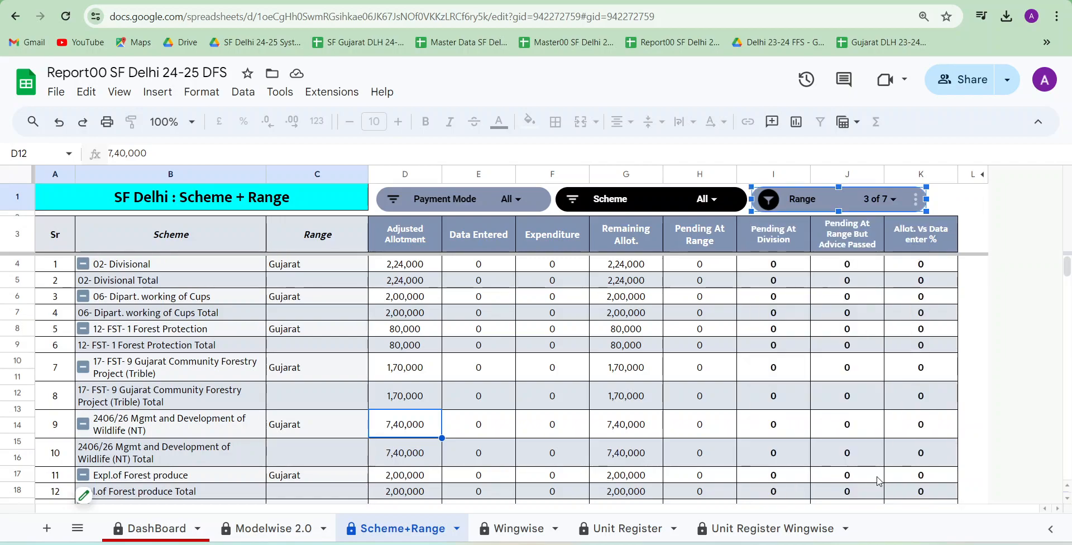
{"action": "left_click", "coordinate": [881, 488]}
Examine the adjusted allotments and scheme totals for the three selected ranges, down to the FST- 8 Community Forestry Scheme rows
{"action": "left_click", "coordinate": [406, 334]}
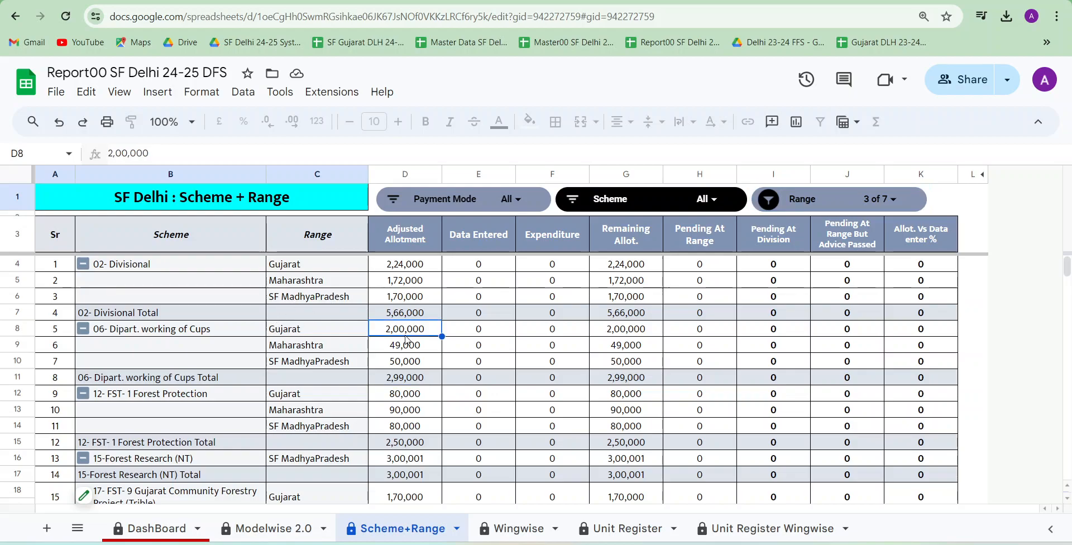
{"action": "scroll", "coordinate": [406, 336], "scroll_direction": "down", "scroll_amount": 2}
{"action": "scroll", "coordinate": [406, 339], "scroll_direction": "down", "scroll_amount": 8}
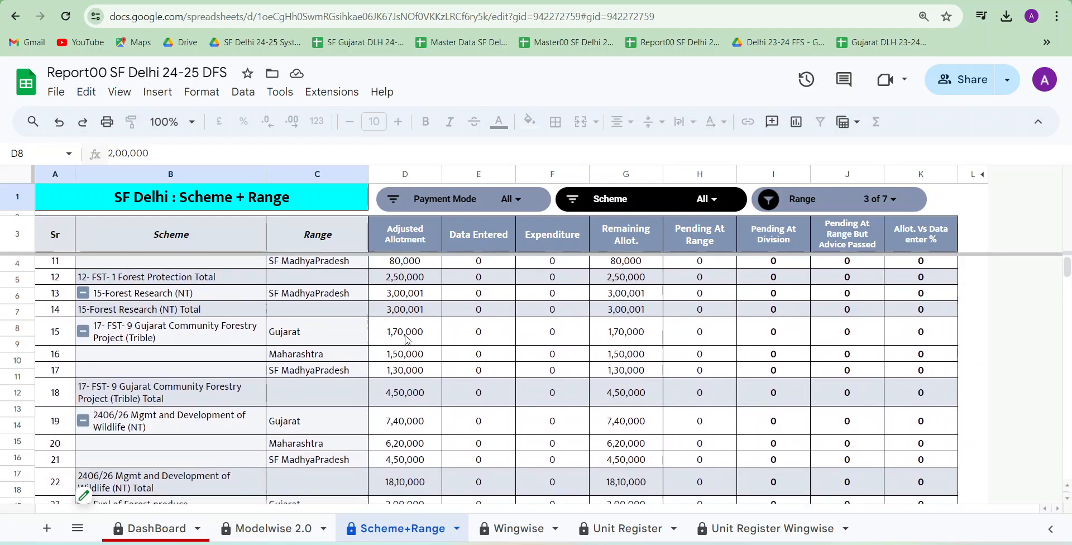
{"action": "scroll", "coordinate": [407, 339], "scroll_direction": "down", "scroll_amount": 5}
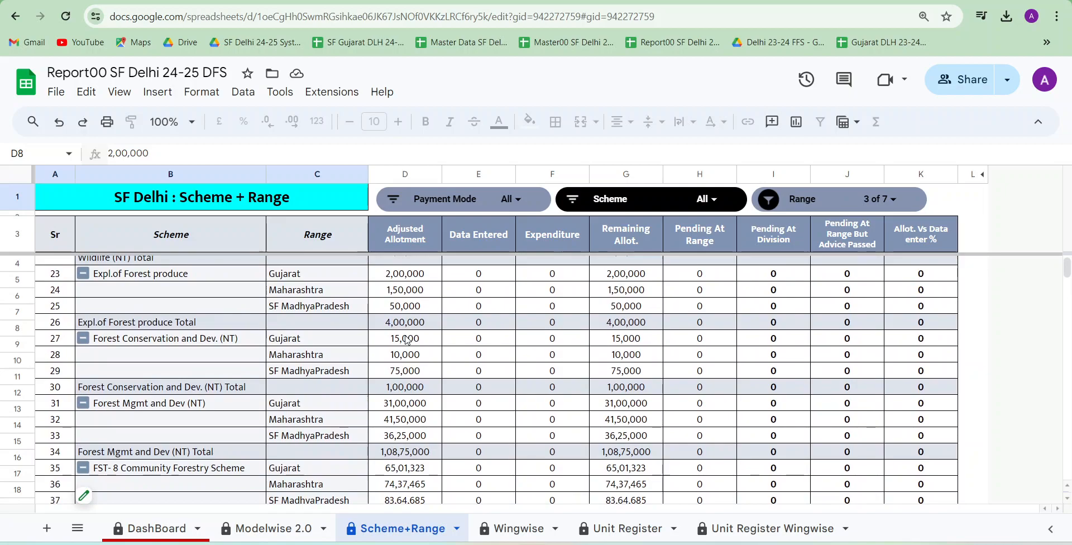
{"action": "scroll", "coordinate": [407, 339], "scroll_direction": "up", "scroll_amount": 6}
{"action": "scroll", "coordinate": [407, 340], "scroll_direction": "up", "scroll_amount": 9}
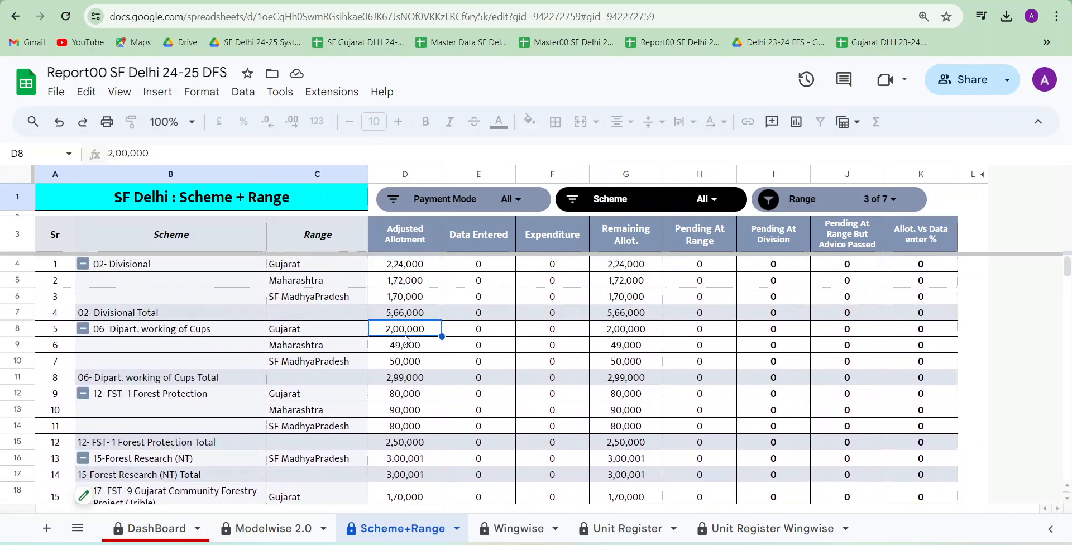
View the Wing slicer's values on the Unit Register sheet and the note on the Unit Register Wingwise sheet's month cell
{"action": "left_click", "coordinate": [624, 536]}
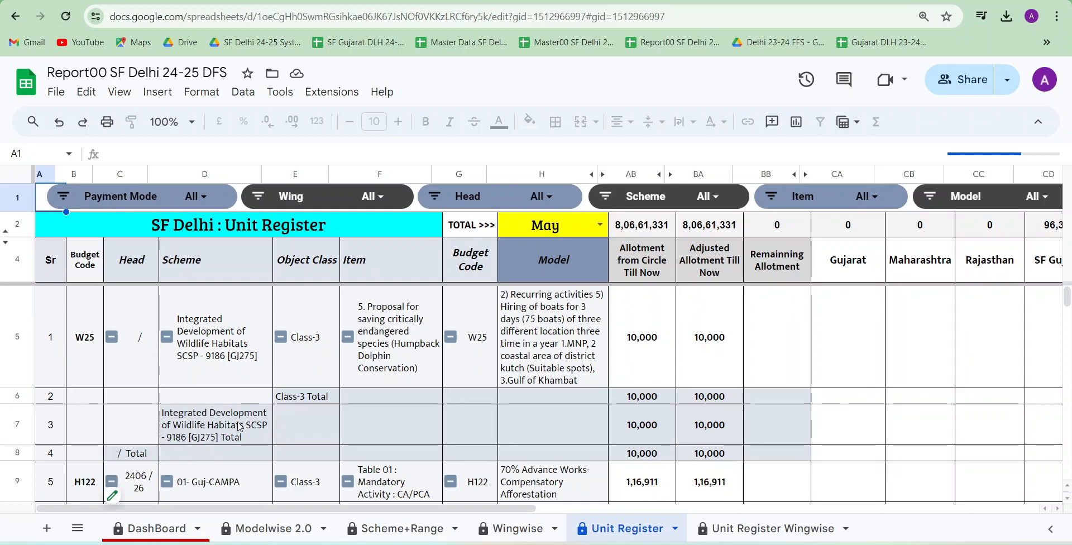
{"action": "left_click", "coordinate": [386, 201]}
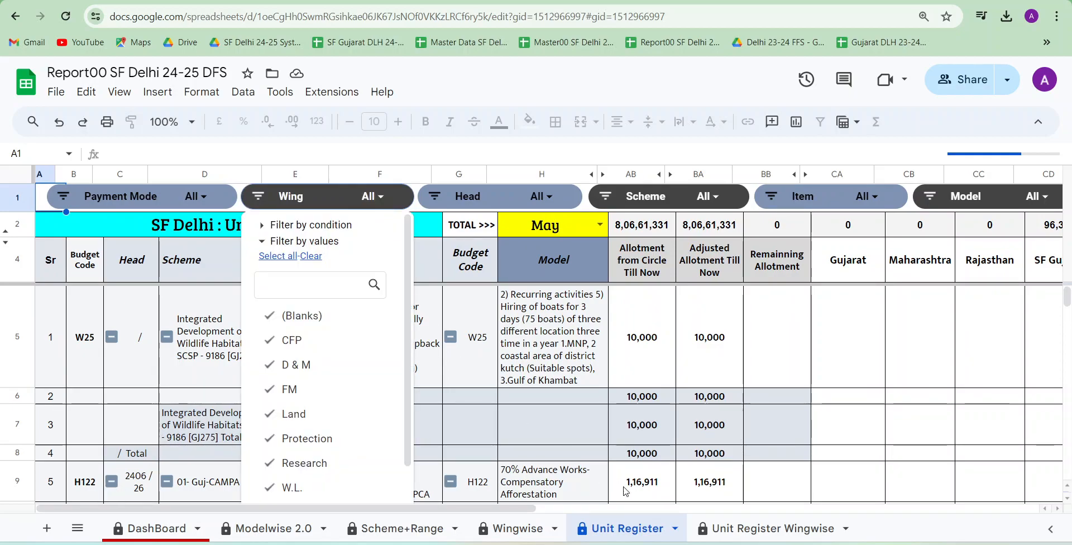
{"action": "left_click", "coordinate": [750, 533]}
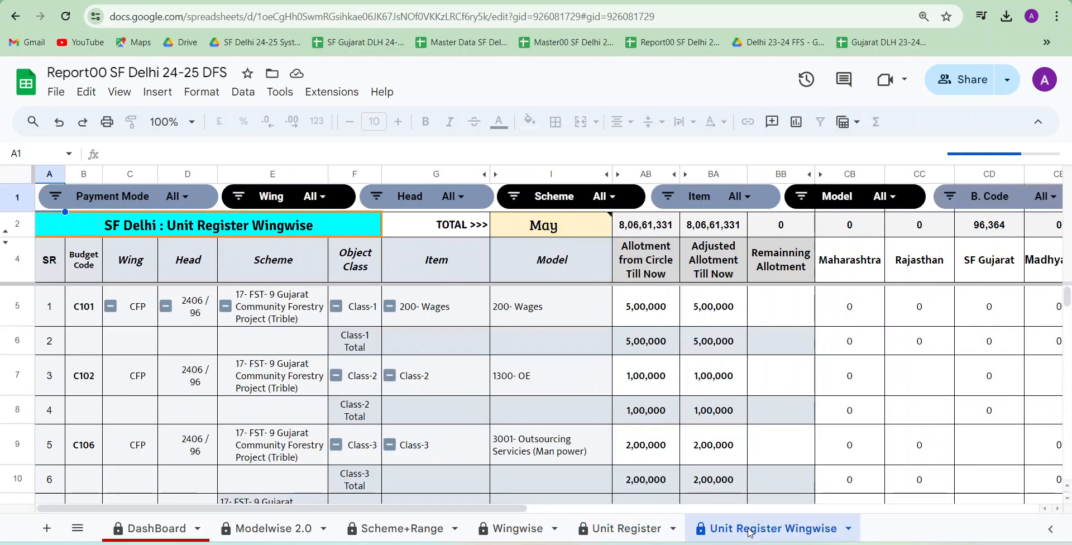
{"action": "left_click", "coordinate": [568, 231]}
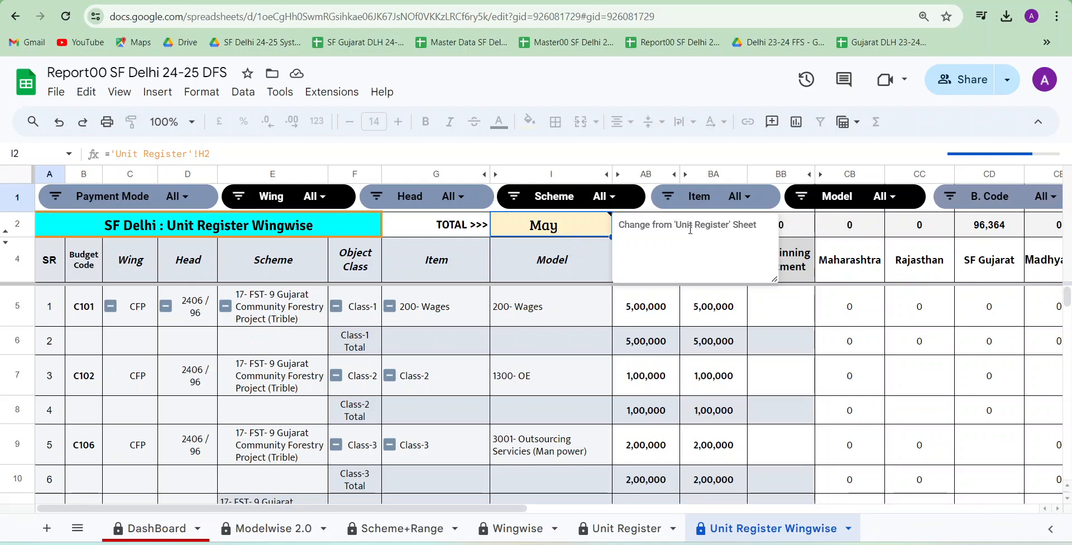
Examine the Unit Register Wingwise sheet's range columns and the Wing entries of its first budget-code rows
{"action": "left_click", "coordinate": [576, 392]}
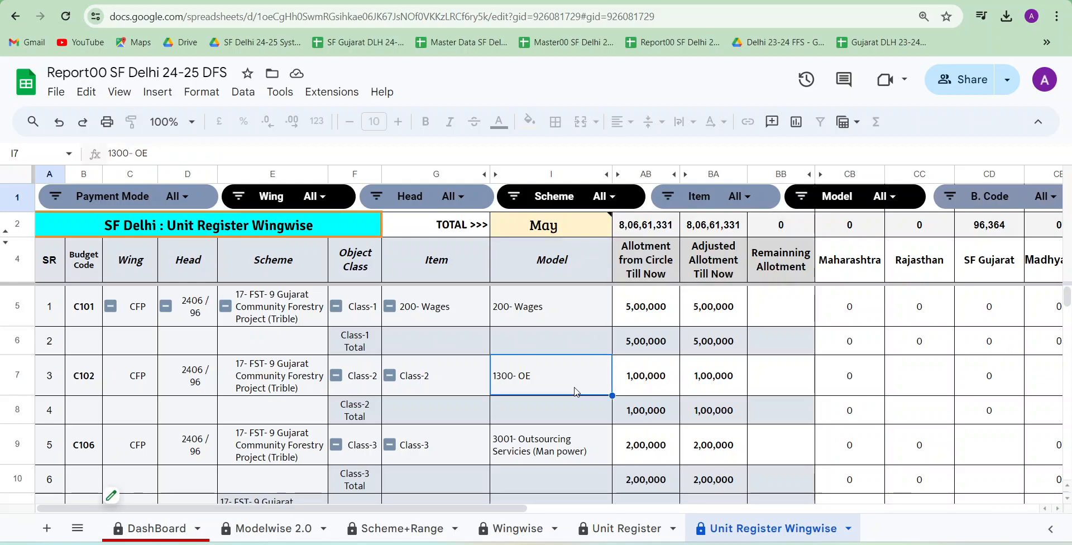
{"action": "scroll", "coordinate": [577, 392], "scroll_direction": "right", "scroll_amount": 2}
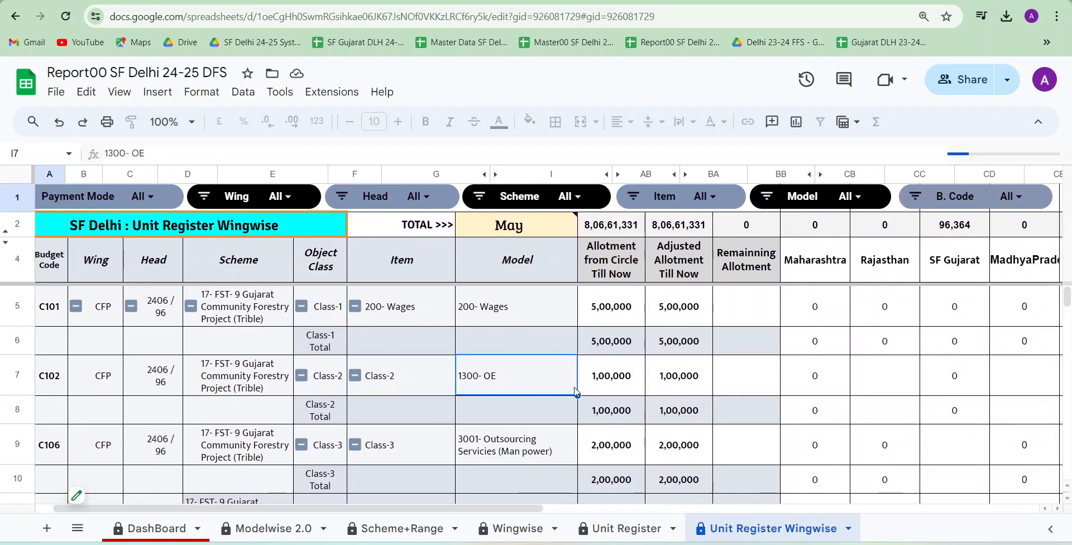
{"action": "scroll", "coordinate": [576, 392], "scroll_direction": "left", "scroll_amount": 2}
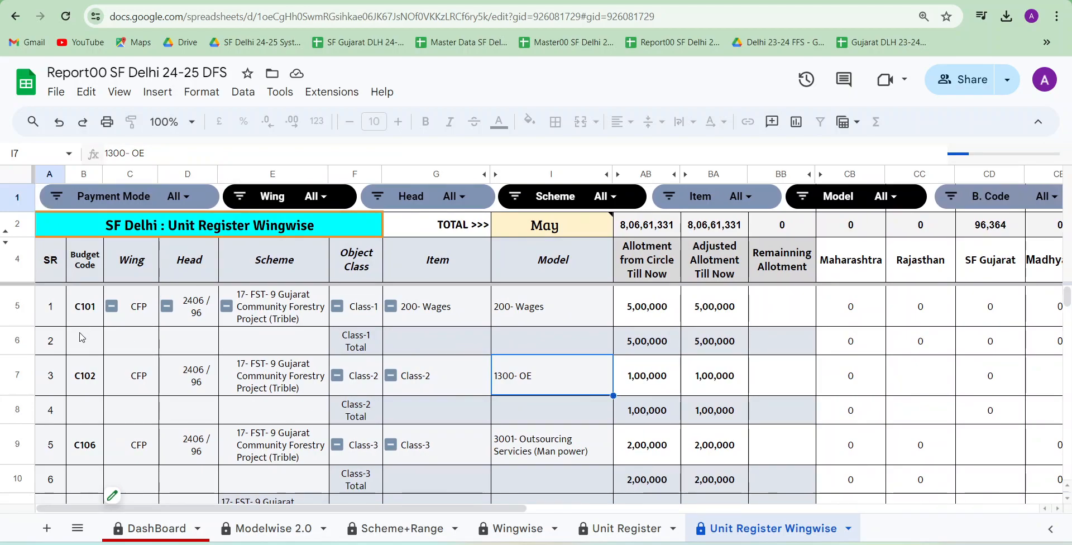
{"action": "left_click", "coordinate": [124, 352]}
{"action": "left_click", "coordinate": [135, 389]}
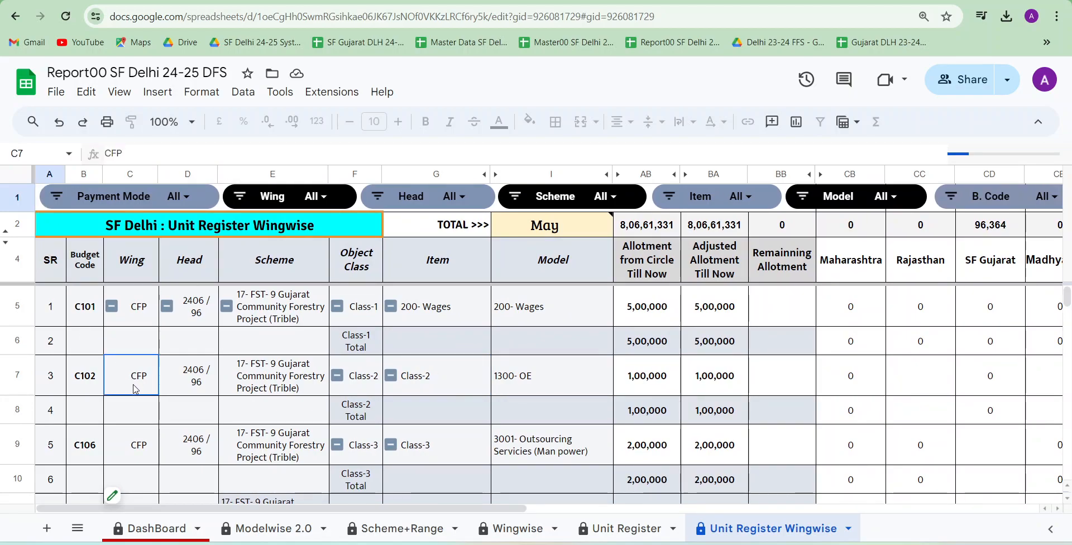
{"action": "left_click", "coordinate": [141, 446]}
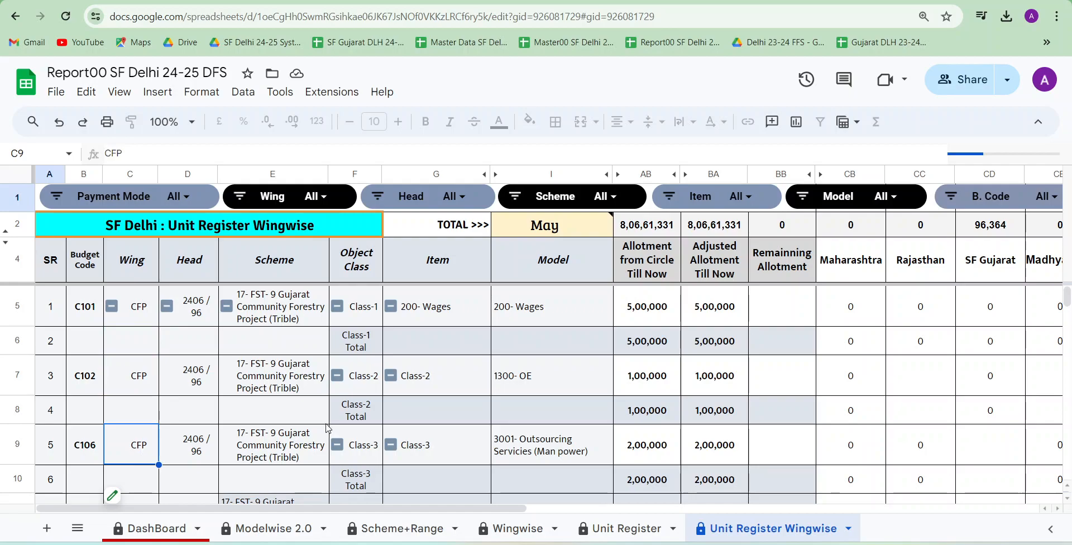
Examine the Unit Register sheet's allotment columns for each range through Grand Total and its 01- Guj-CAMPA rows
{"action": "left_click", "coordinate": [617, 537]}
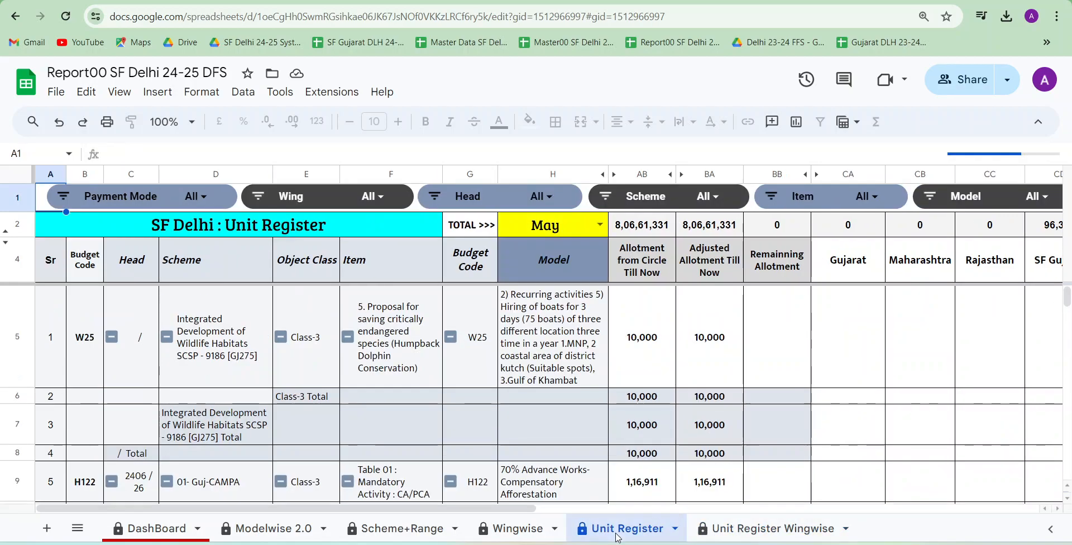
{"action": "scroll", "coordinate": [608, 412], "scroll_direction": "right", "scroll_amount": 3}
{"action": "scroll", "coordinate": [608, 412], "scroll_direction": "right", "scroll_amount": 2}
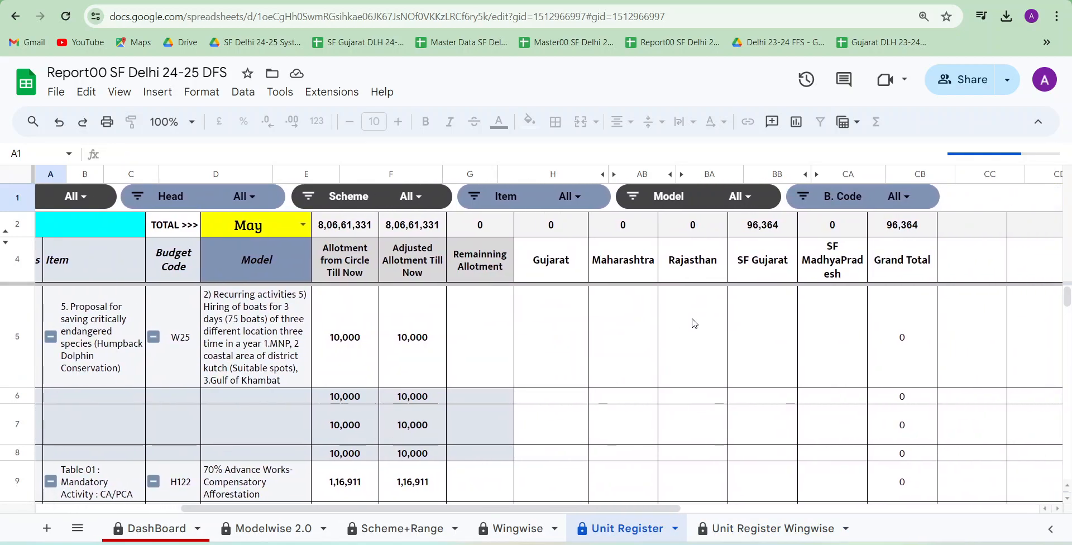
{"action": "left_click", "coordinate": [762, 337]}
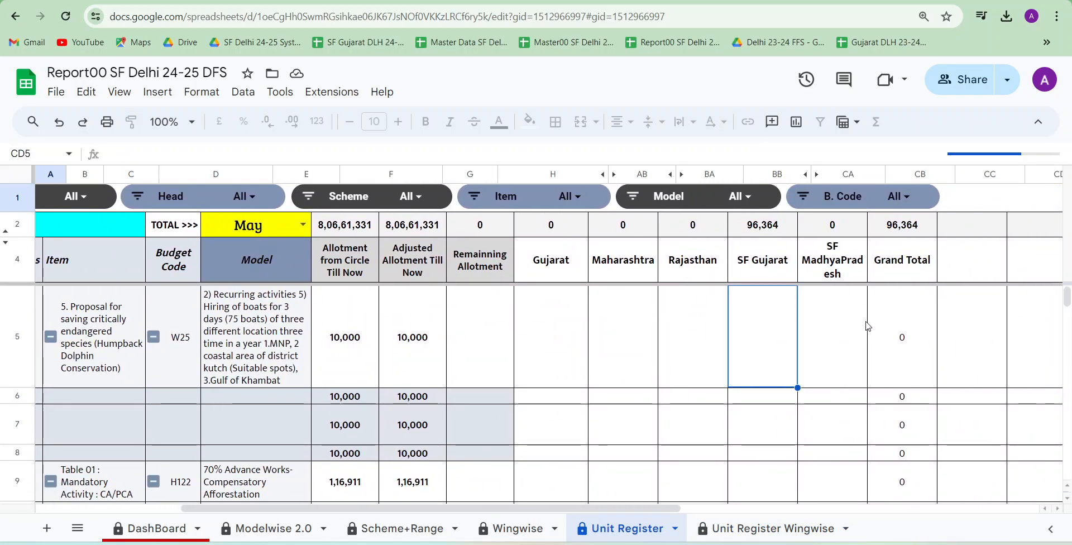
{"action": "scroll", "coordinate": [867, 326], "scroll_direction": "left", "scroll_amount": 3}
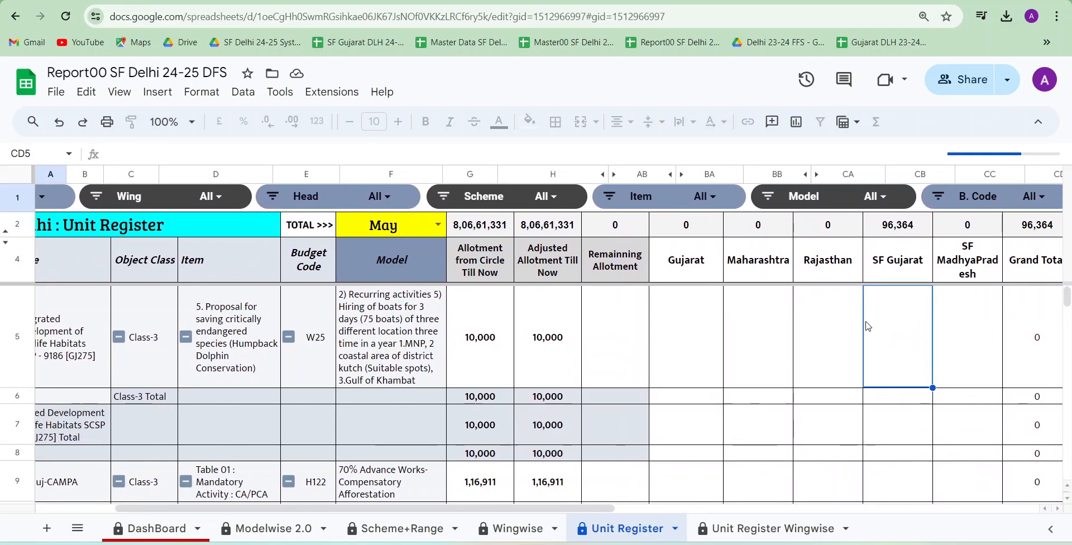
{"action": "scroll", "coordinate": [867, 326], "scroll_direction": "left", "scroll_amount": 1}
{"action": "scroll", "coordinate": [867, 326], "scroll_direction": "down", "scroll_amount": 5}
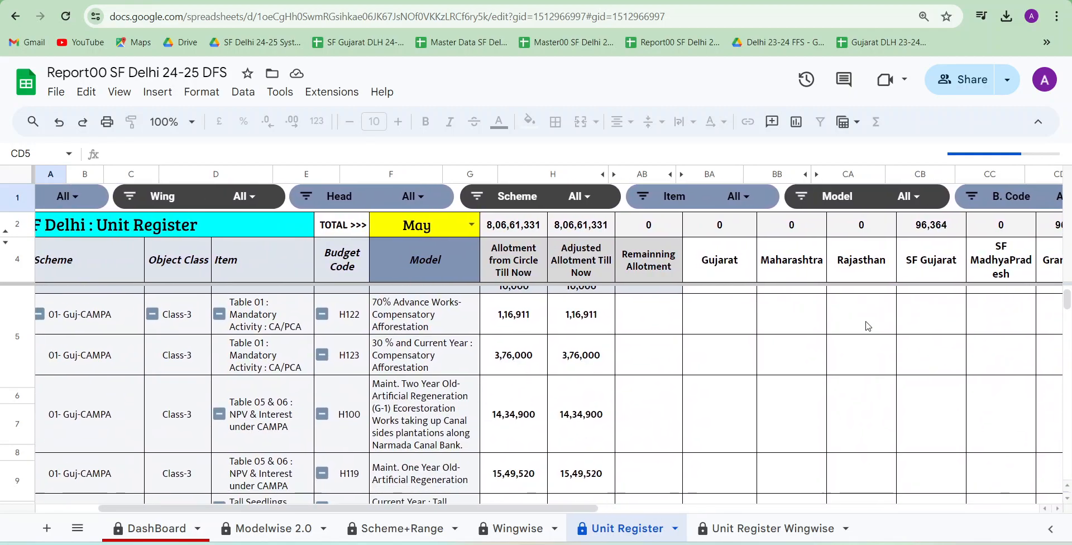
{"action": "scroll", "coordinate": [867, 326], "scroll_direction": "left", "scroll_amount": 3}
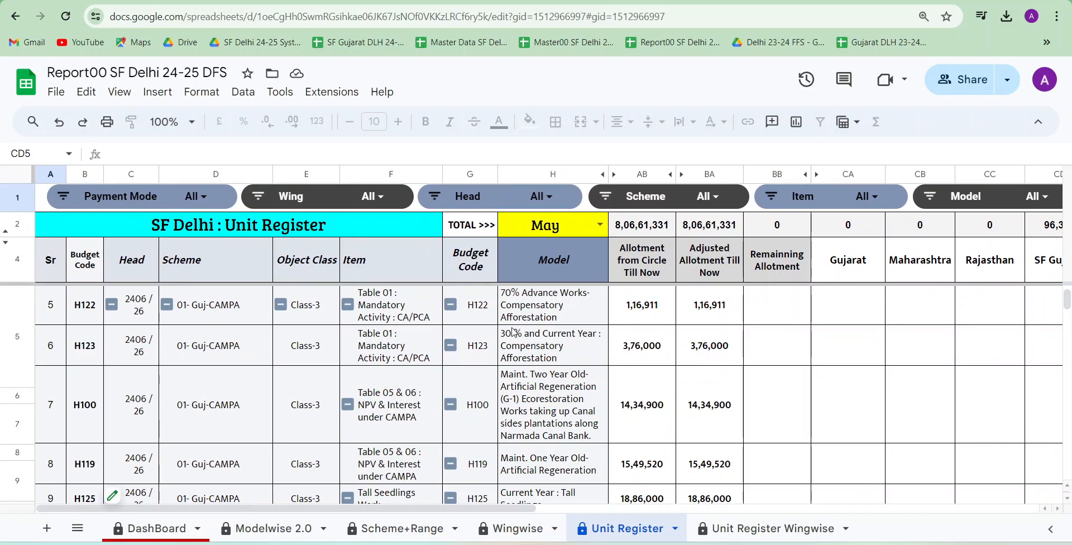
View the Scheme slicer's filter values on the Unit Register sheet and close the list without changing the selection
{"action": "left_click", "coordinate": [713, 200]}
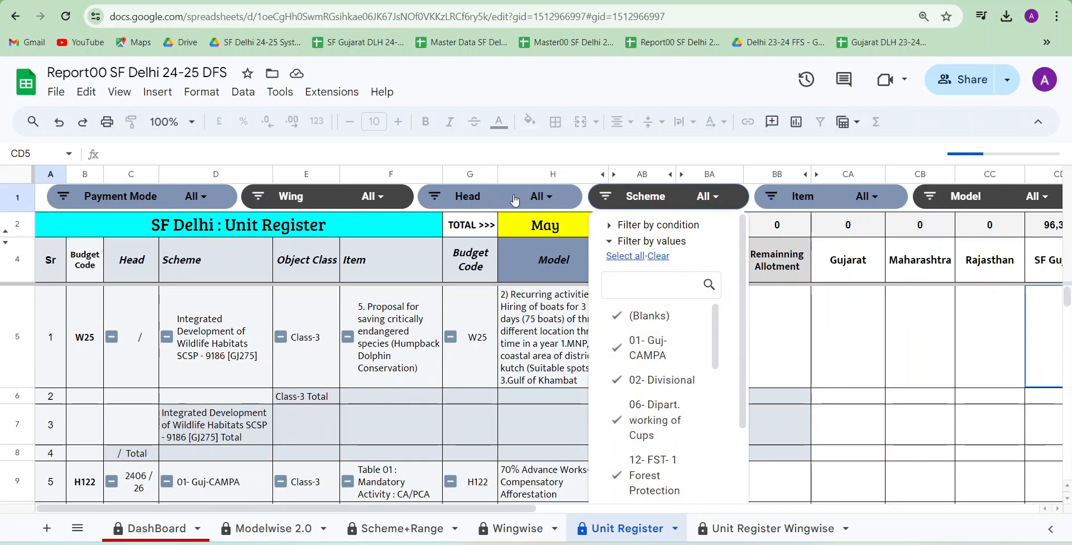
{"action": "left_click", "coordinate": [488, 206]}
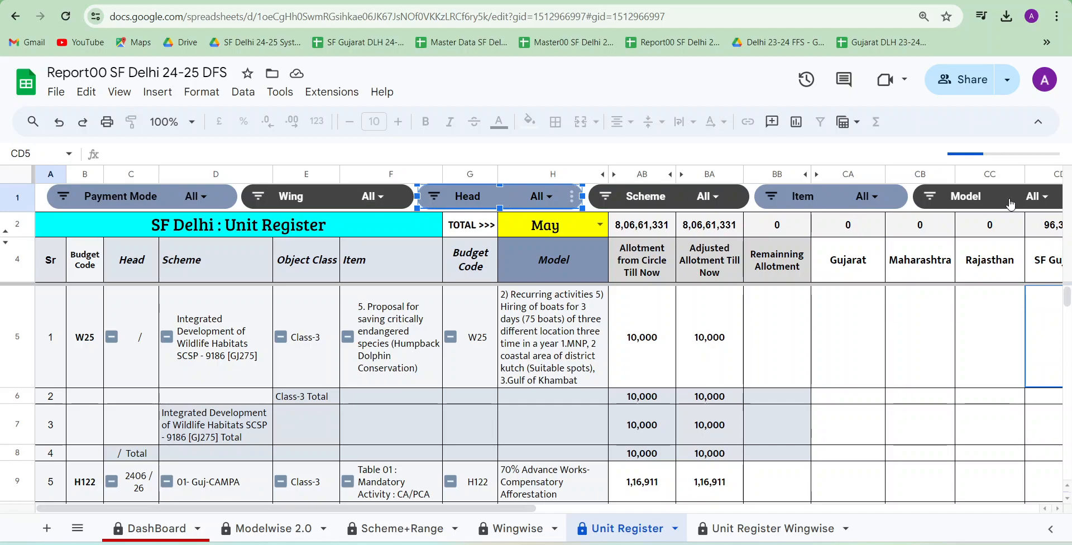
{"action": "scroll", "coordinate": [848, 314], "scroll_direction": "right", "scroll_amount": 5}
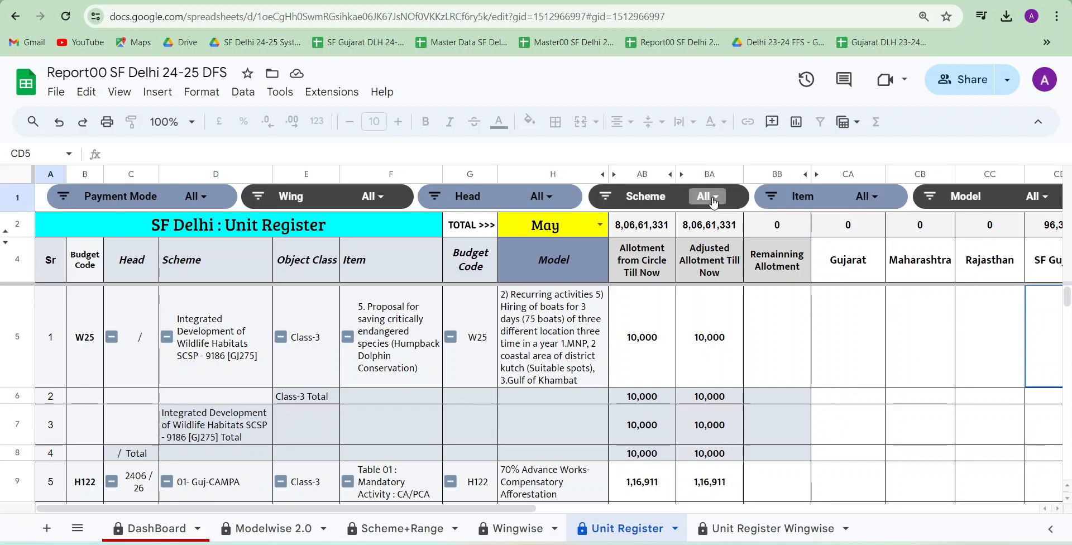
{"action": "left_click", "coordinate": [712, 199]}
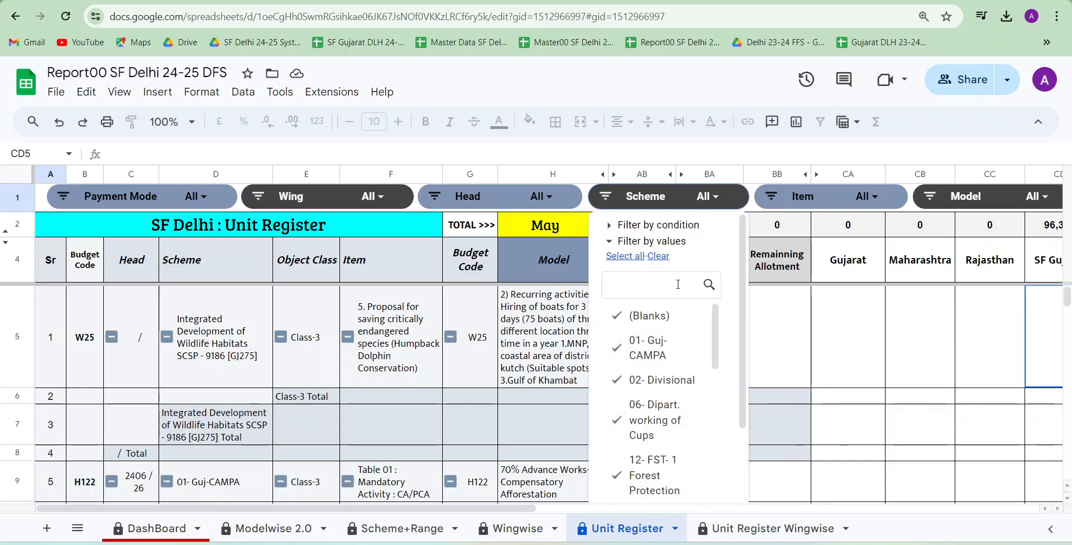
{"action": "left_click", "coordinate": [792, 338]}
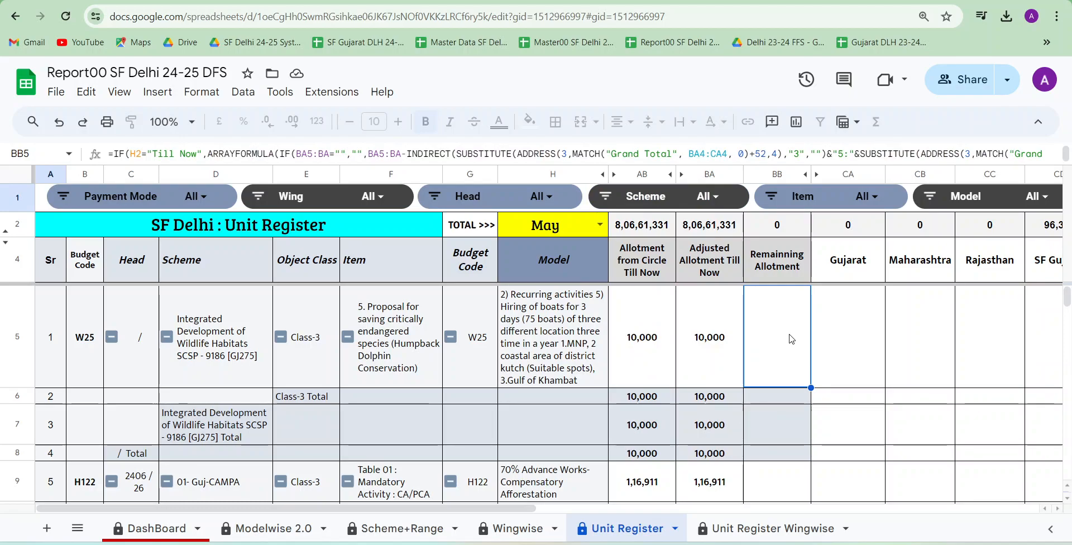